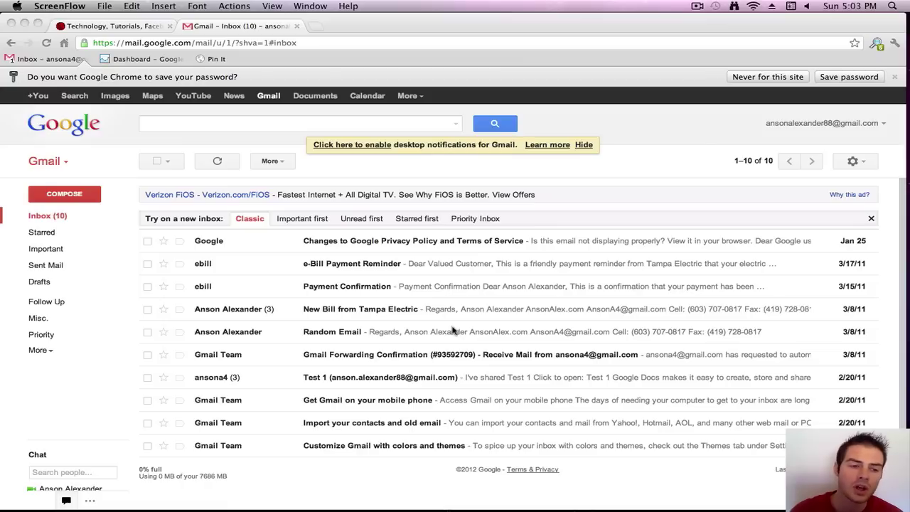
- Bring the Chrome window showing Gmail to the front
click(86, 219)
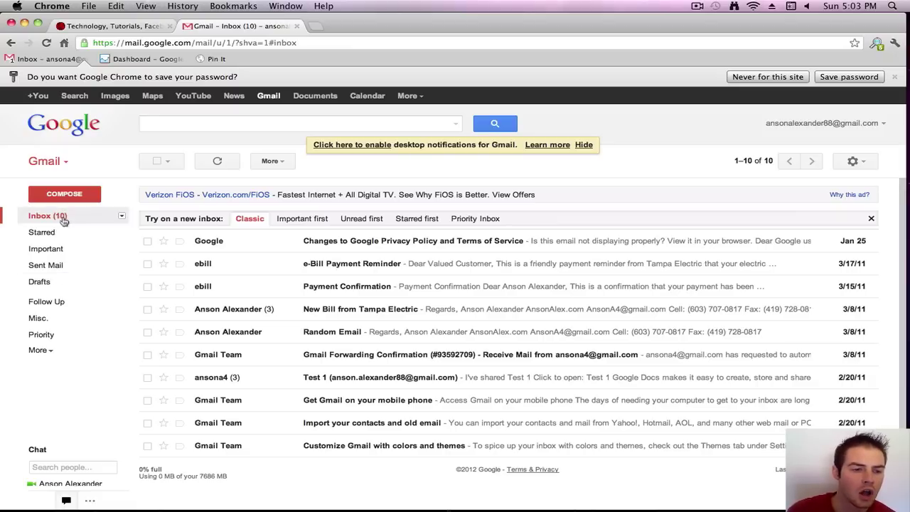
- Pin All Mail, Spam and Trash just below Drafts, then collapse the remaining labels
click(39, 351)
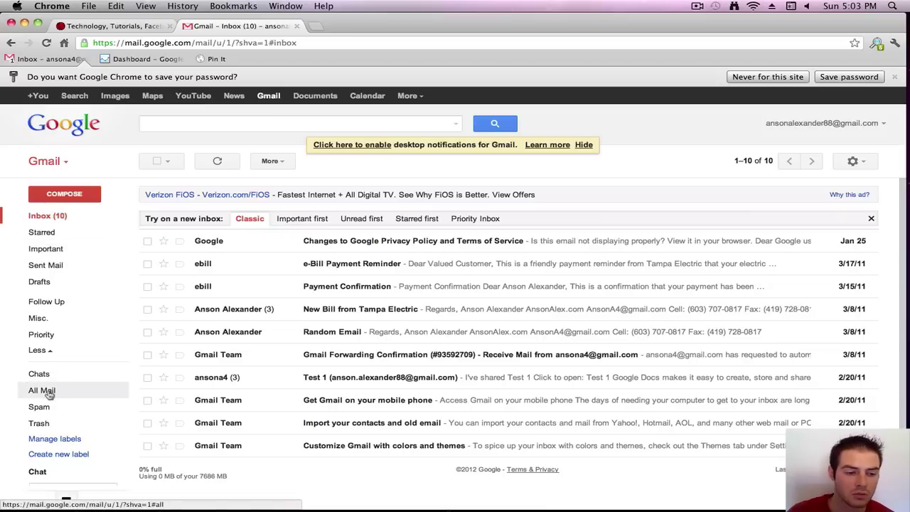
drag(48, 390, 62, 264)
drag(40, 410, 33, 349)
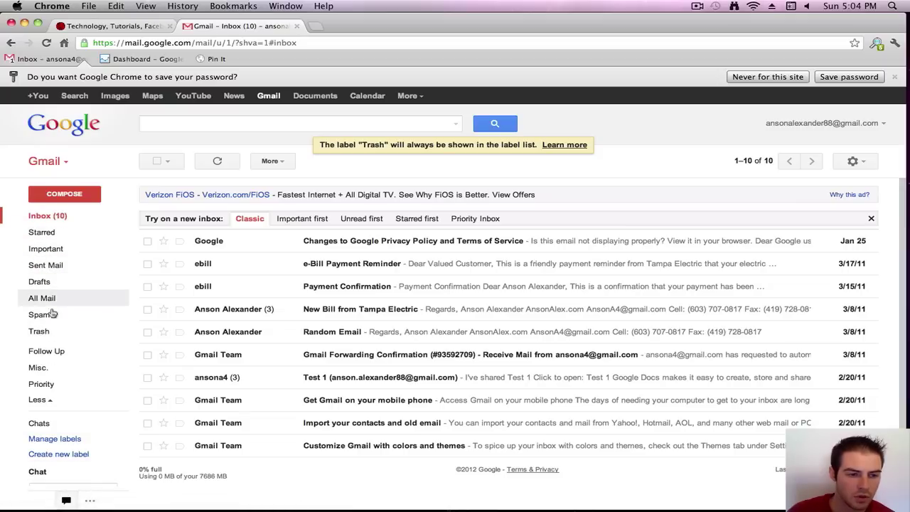
click(50, 403)
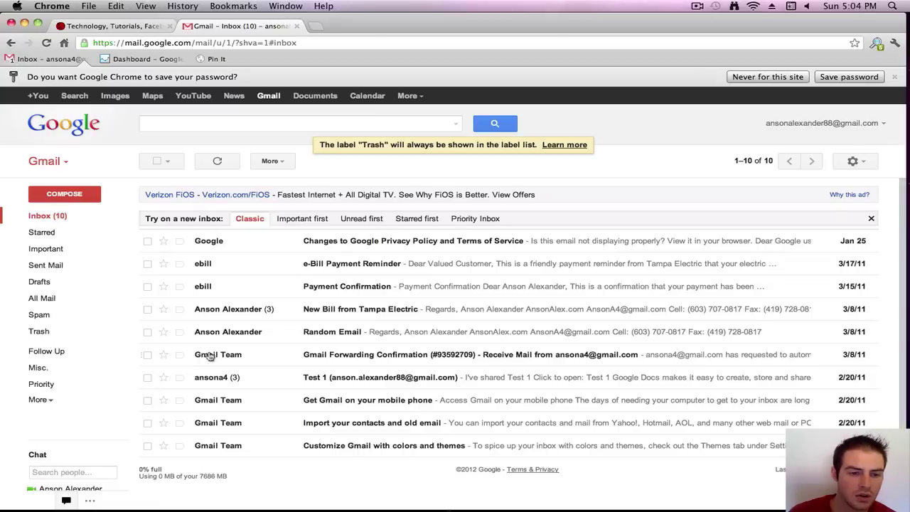
- Star the Google privacy, Payment Confirmation and Random Email messages, then view Starred
click(164, 241)
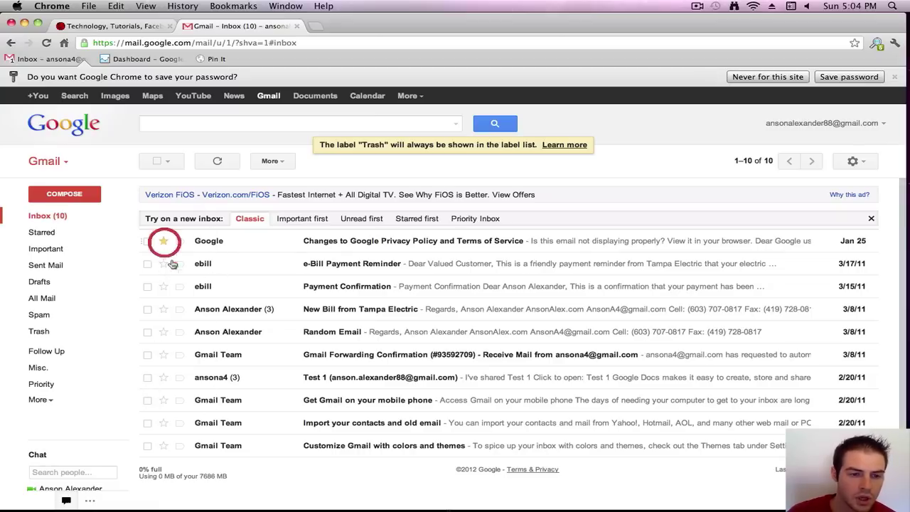
click(164, 286)
click(165, 332)
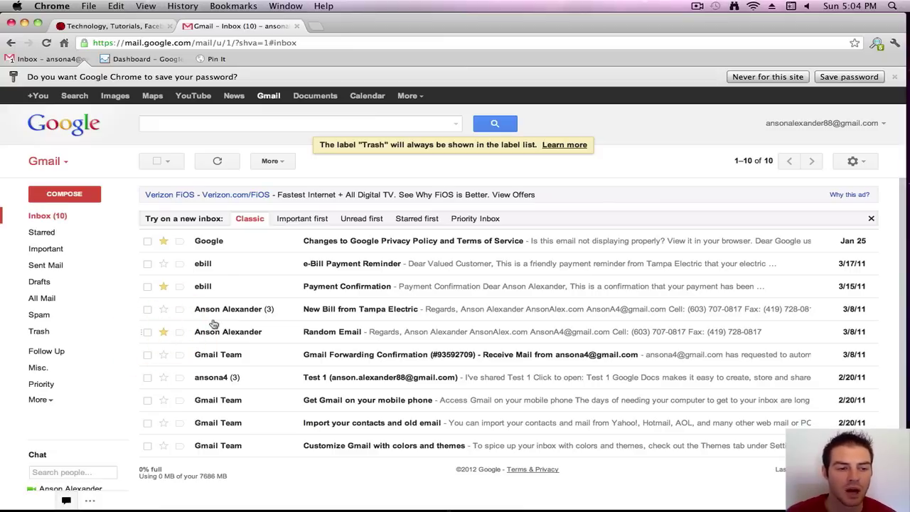
click(40, 236)
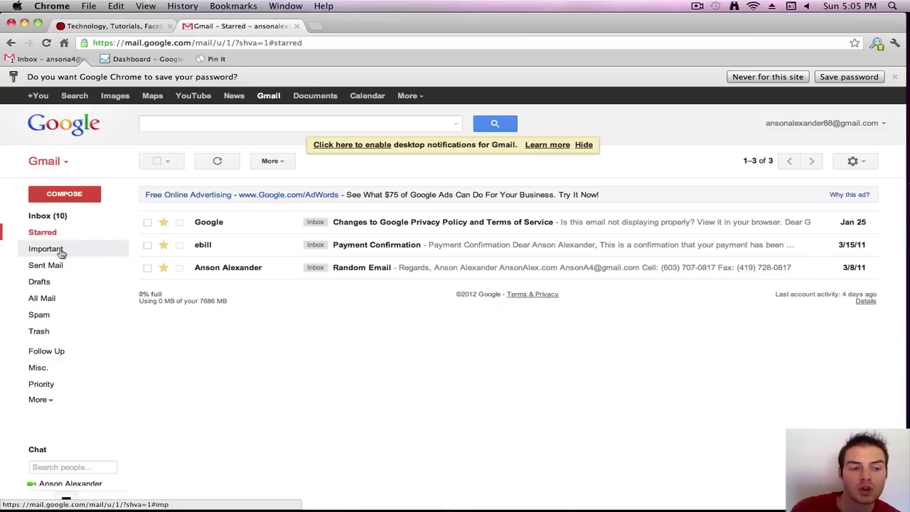
- Back in the inbox, mark the Google privacy email and e-Bill Payment Reminder important
click(58, 216)
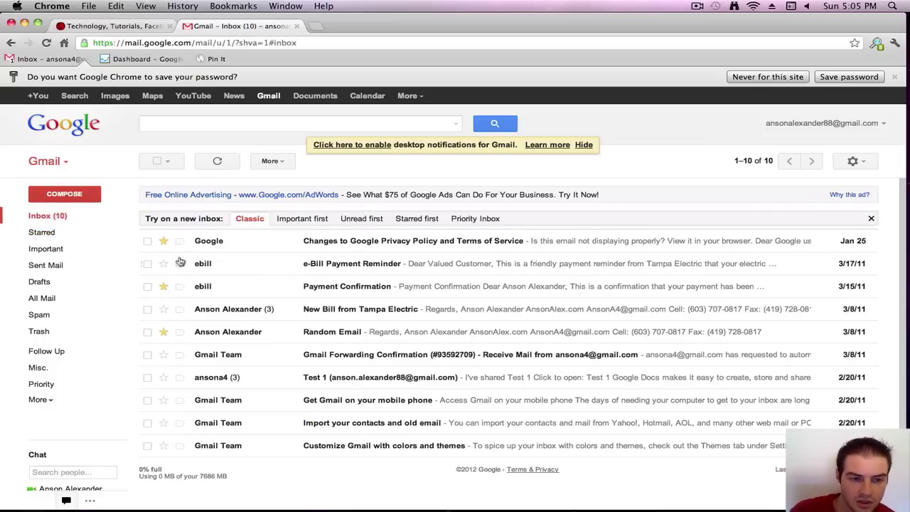
click(179, 241)
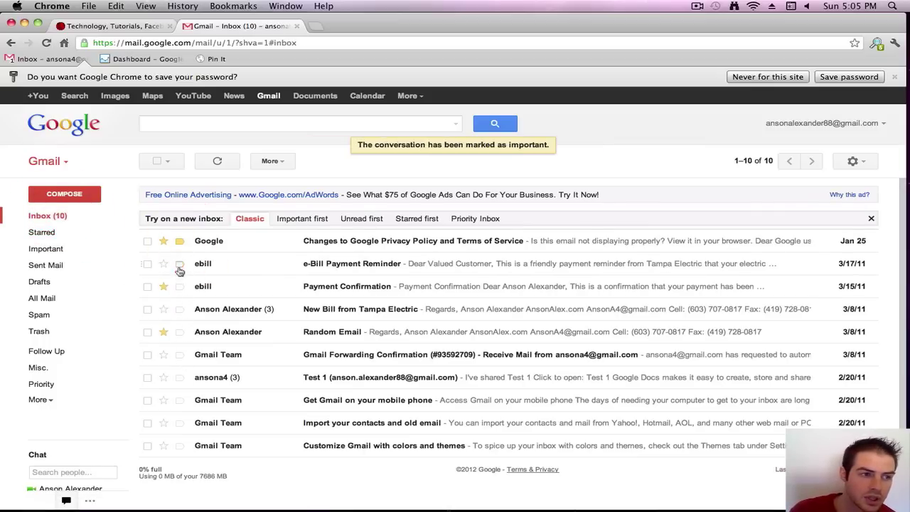
click(179, 263)
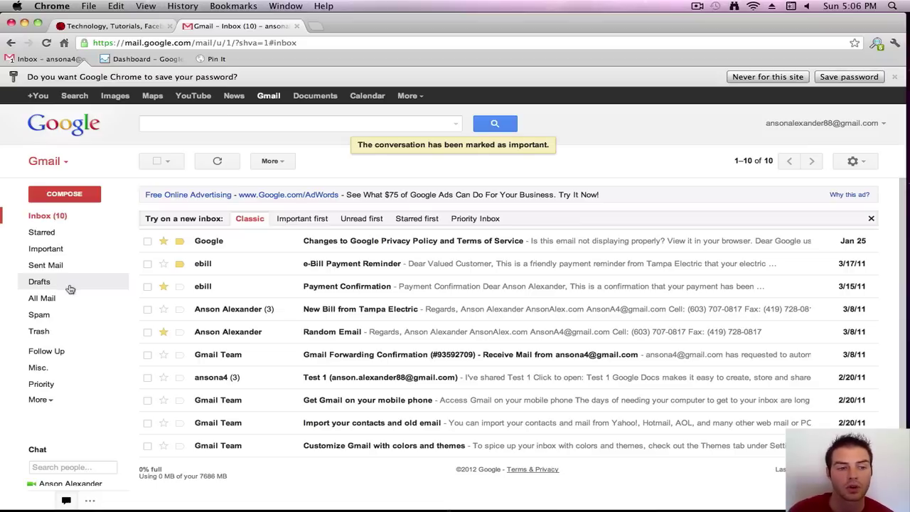
- Compose a message to the contact's e-mail address with subject 'subject' and save it as a draft
click(83, 198)
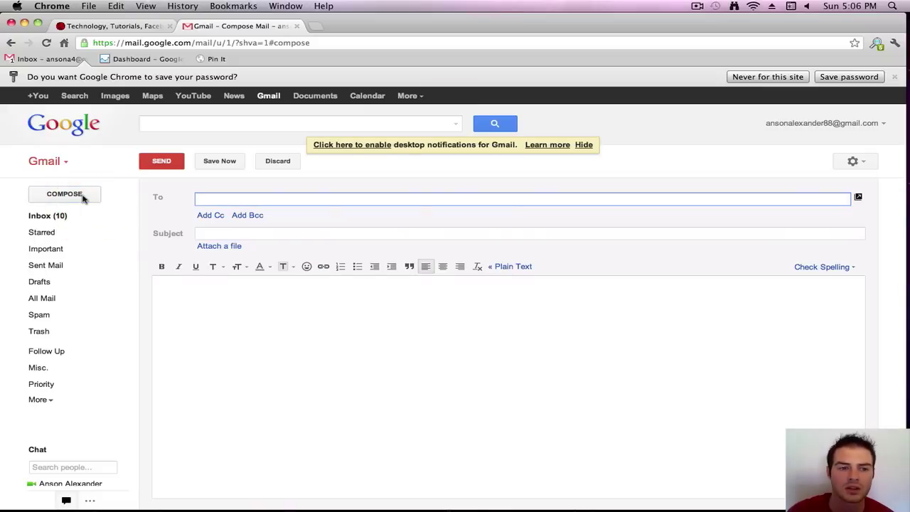
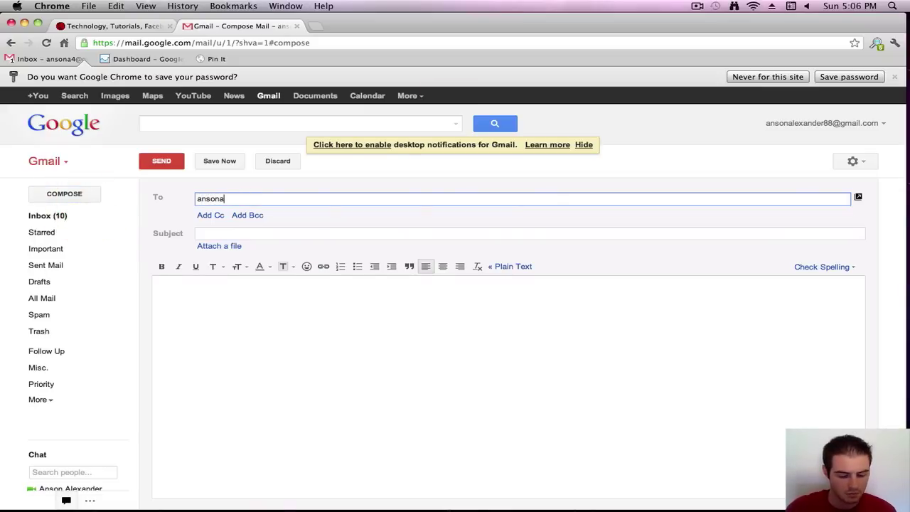
key(Tab)
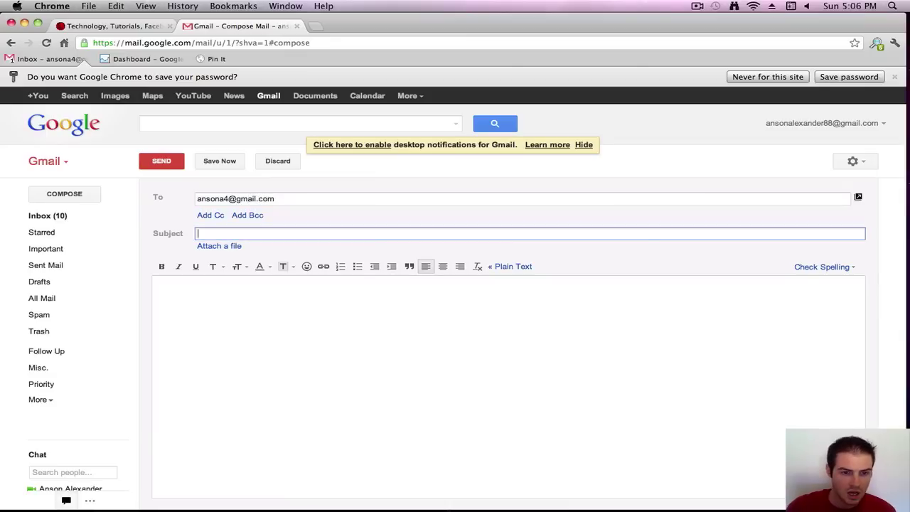
text(subject)
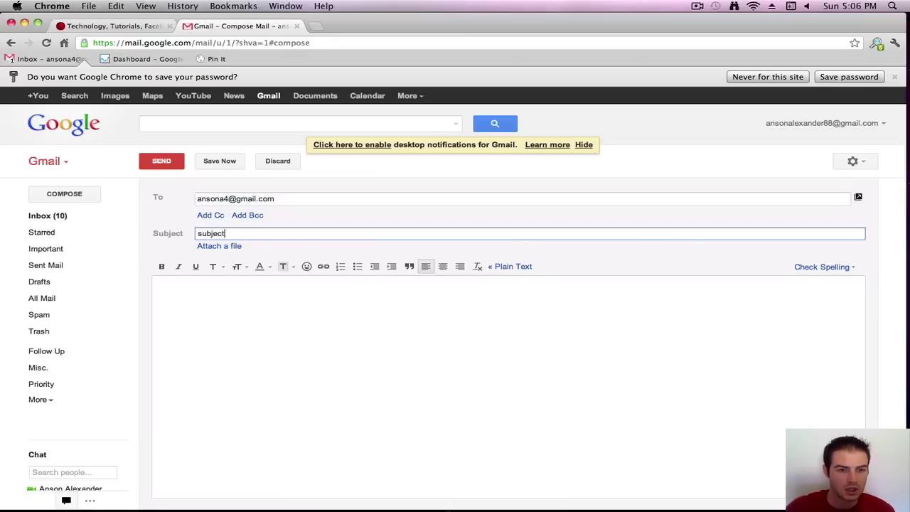
key(Tab)
click(214, 162)
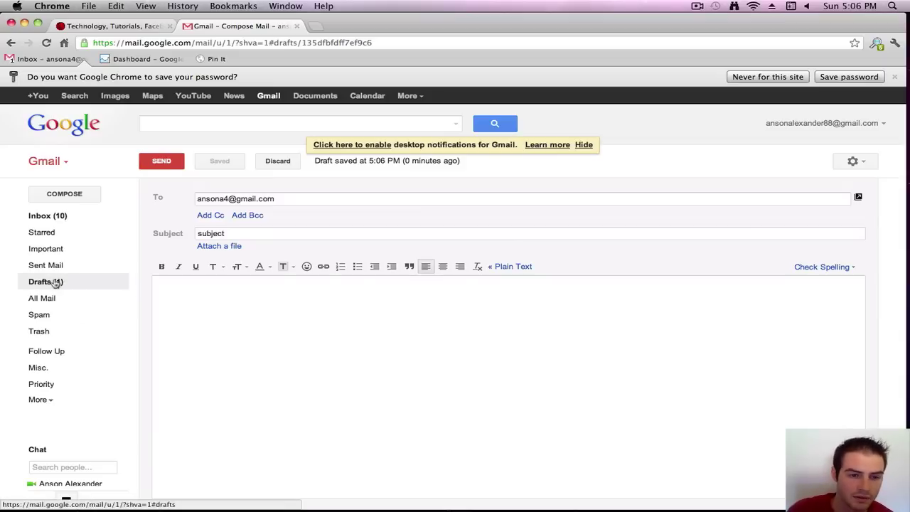
- Look through Drafts and All Mail, then open the Google privacy policy email from Inbox
click(55, 283)
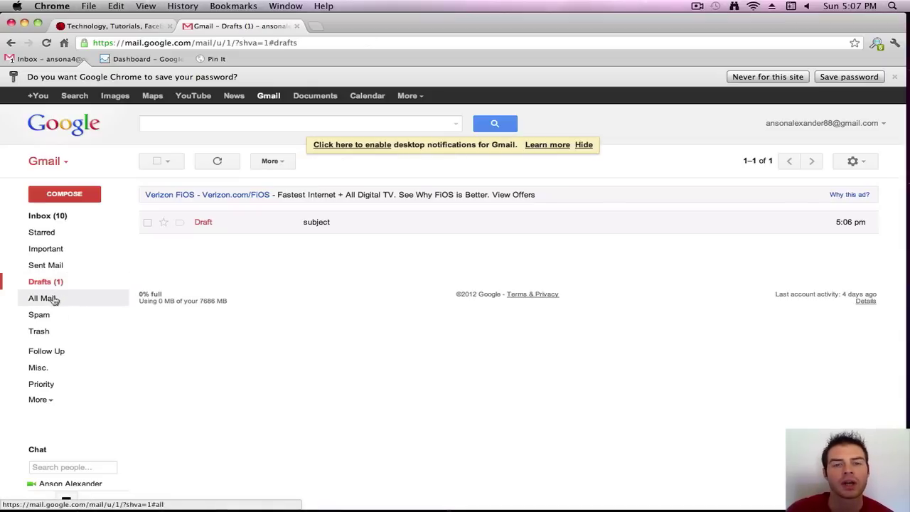
click(54, 298)
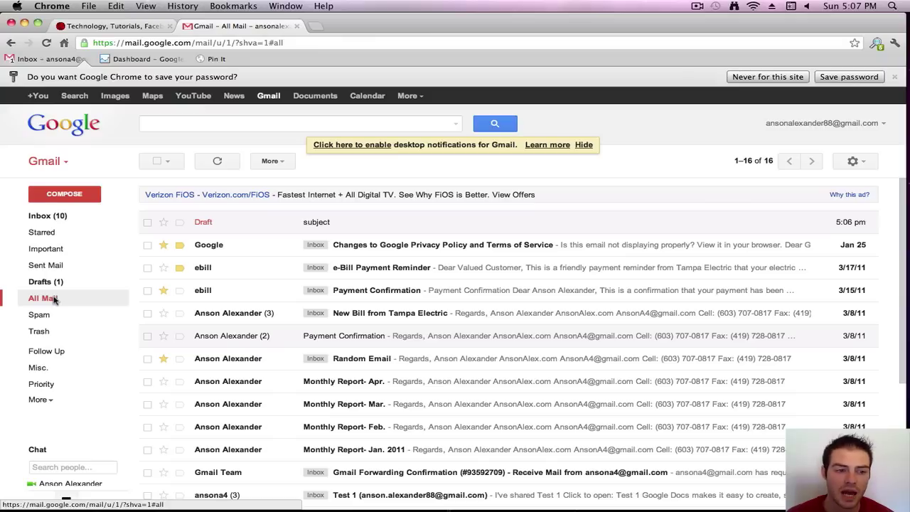
click(62, 216)
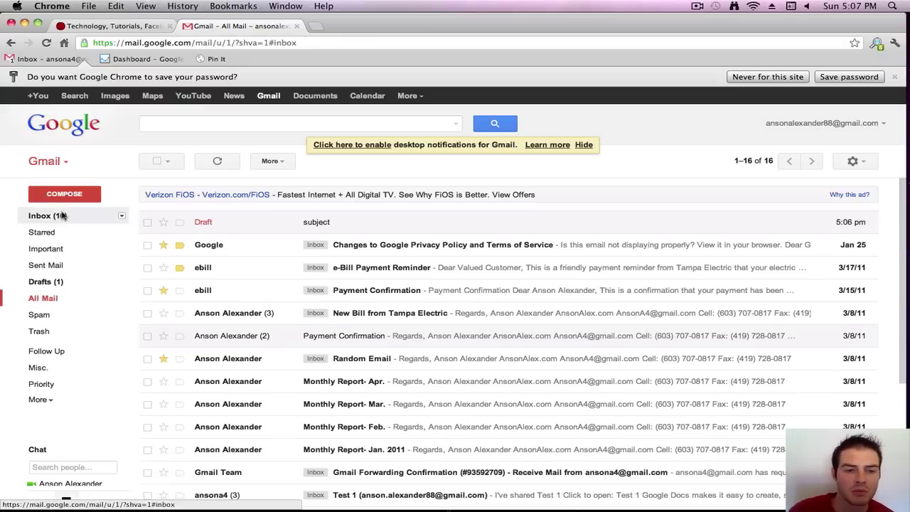
click(285, 242)
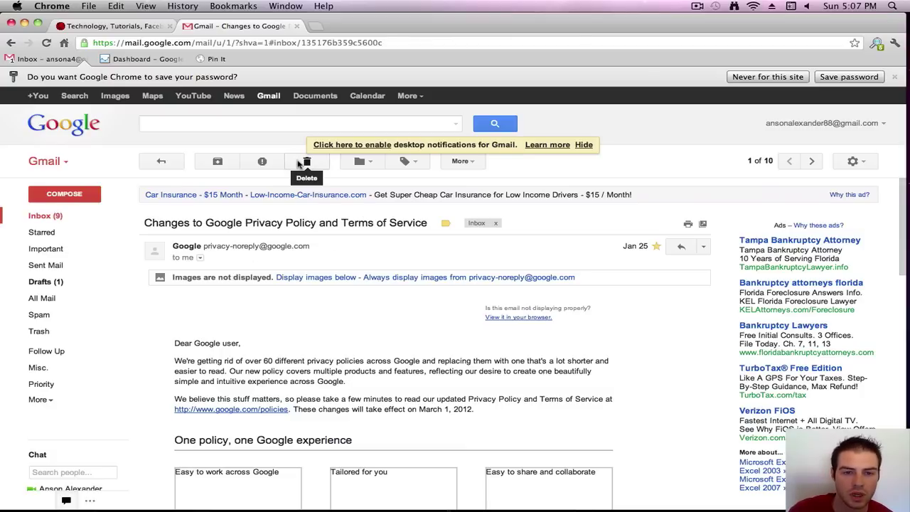
- Dismiss the desktop-notifications prompt, read through the privacy email, and reopen it from Inbox
click(583, 144)
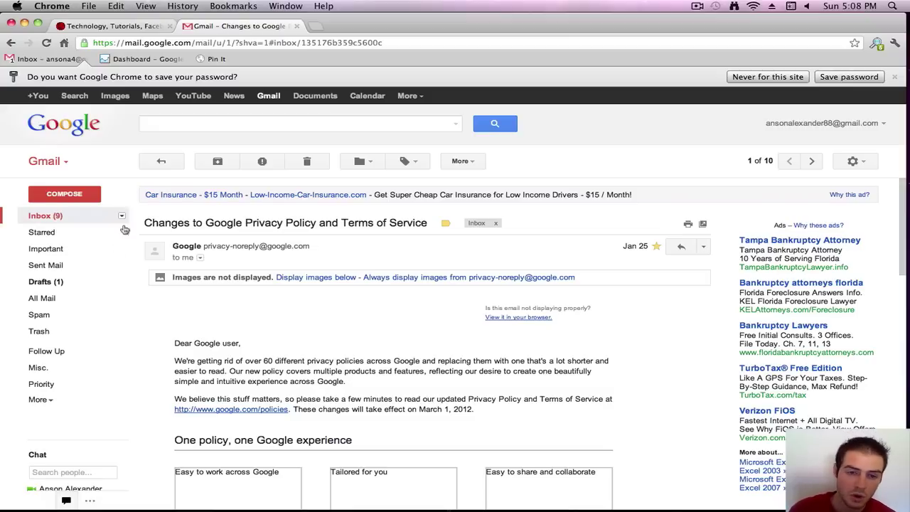
scroll(229, 395, down, 5)
scroll(231, 413, down, 10)
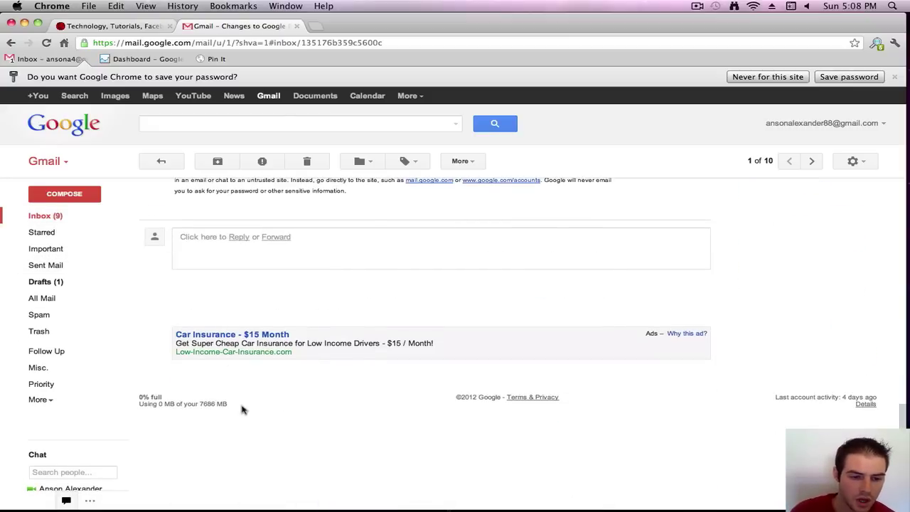
drag(242, 405, 140, 396)
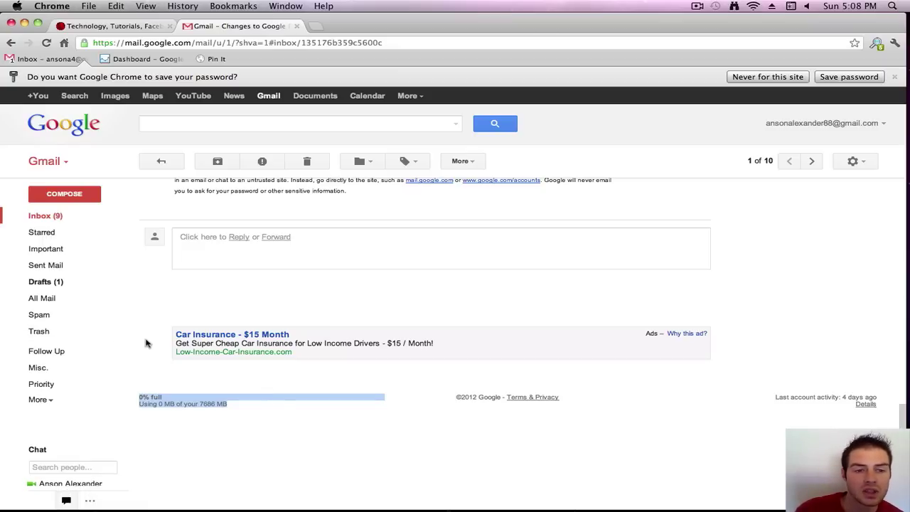
scroll(218, 297, up, 10)
scroll(218, 297, up, 5)
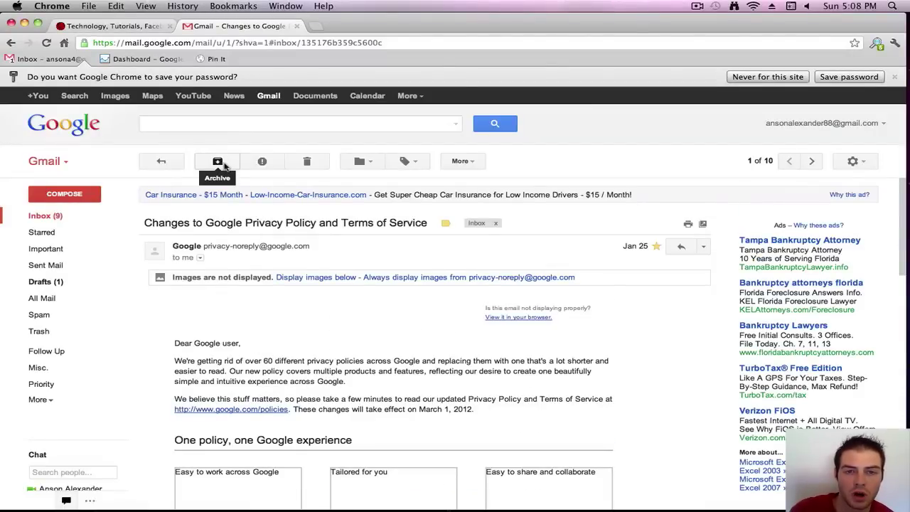
click(71, 216)
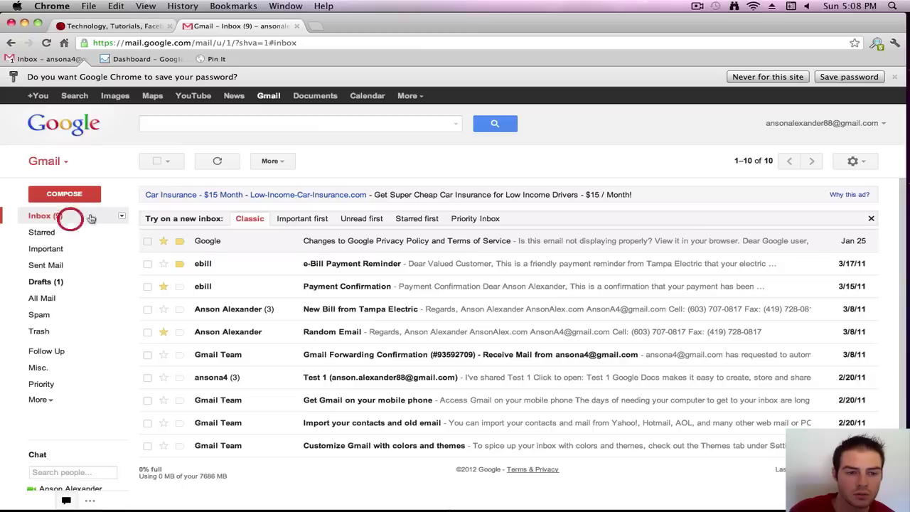
click(252, 243)
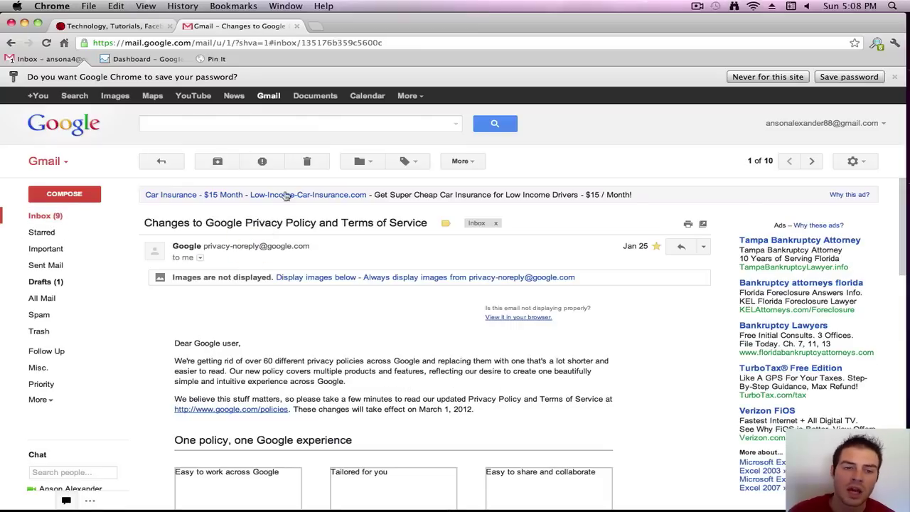
- Archive the Google privacy policy email and confirm it appears in All Mail
click(217, 161)
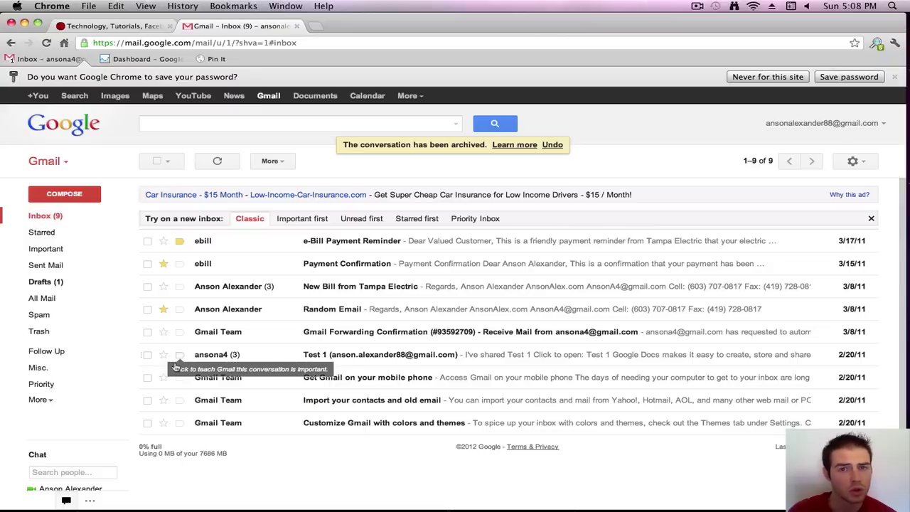
click(54, 300)
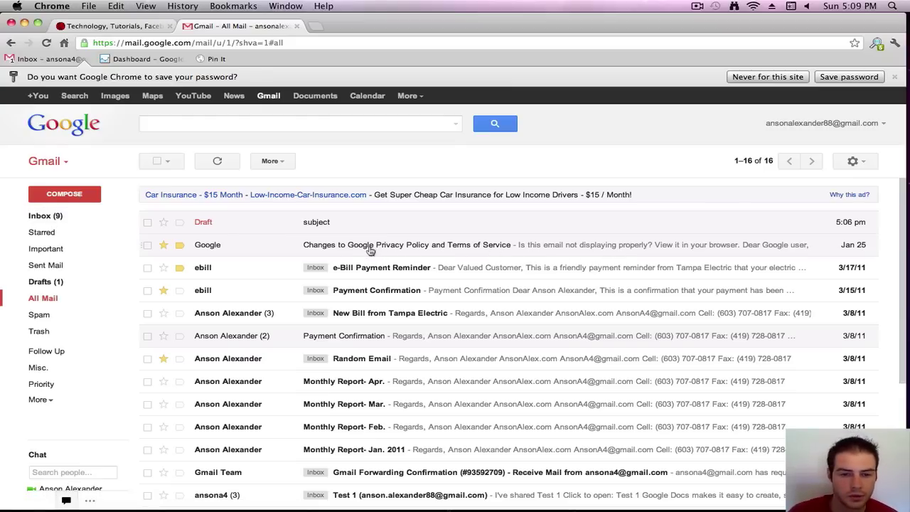
- Search mail for 'google privacy policy'
click(47, 216)
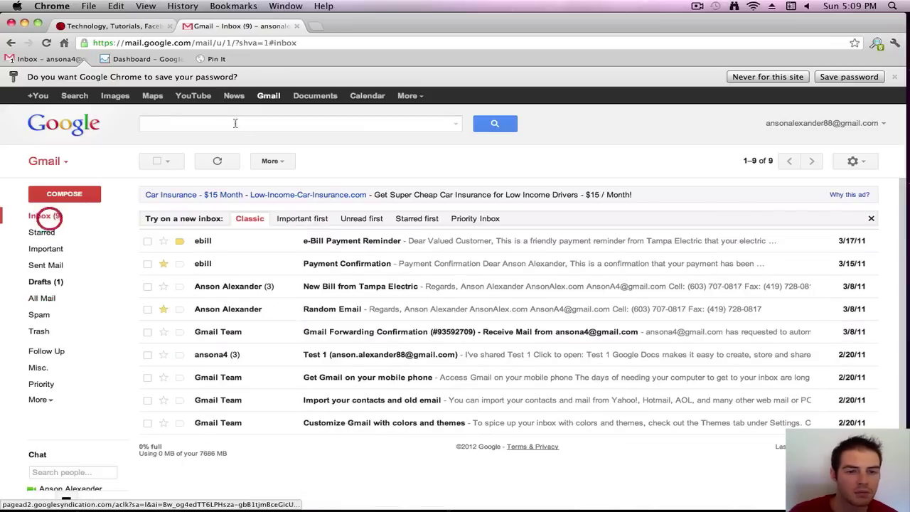
click(219, 122)
text(goog)
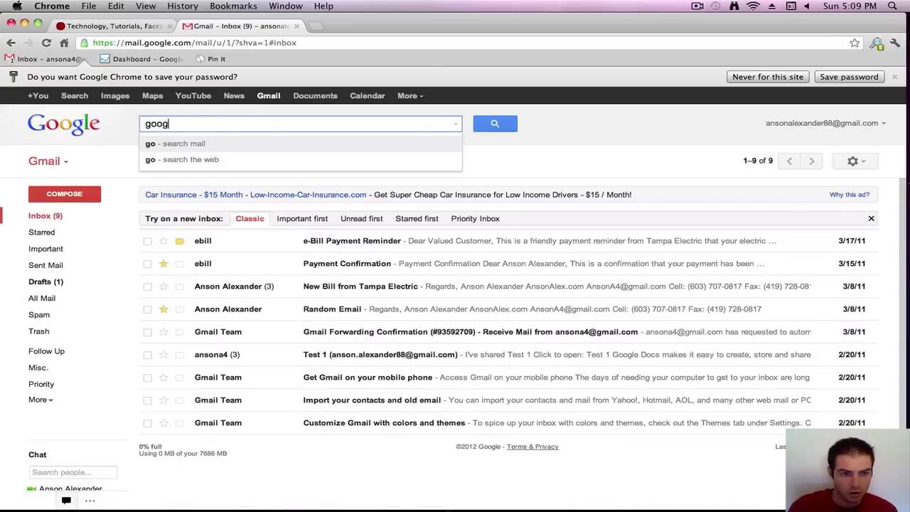
text(le privacy policy)
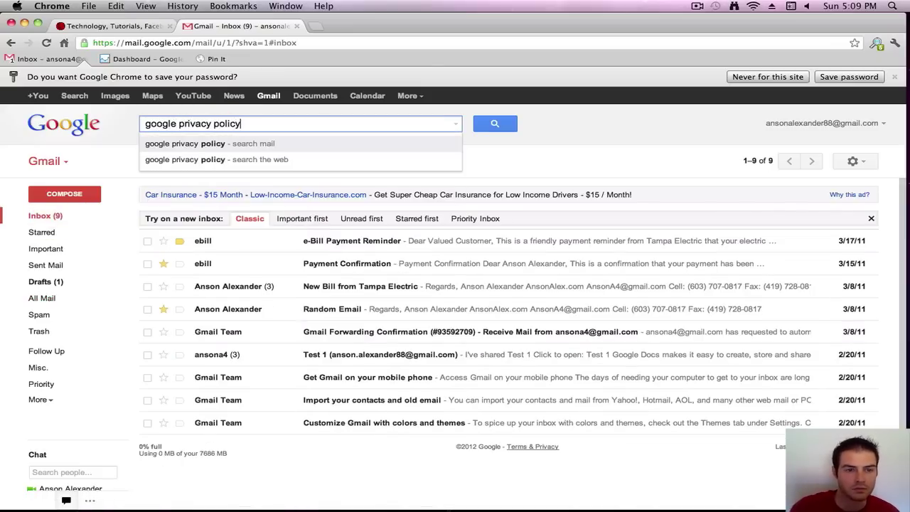
key(Return)
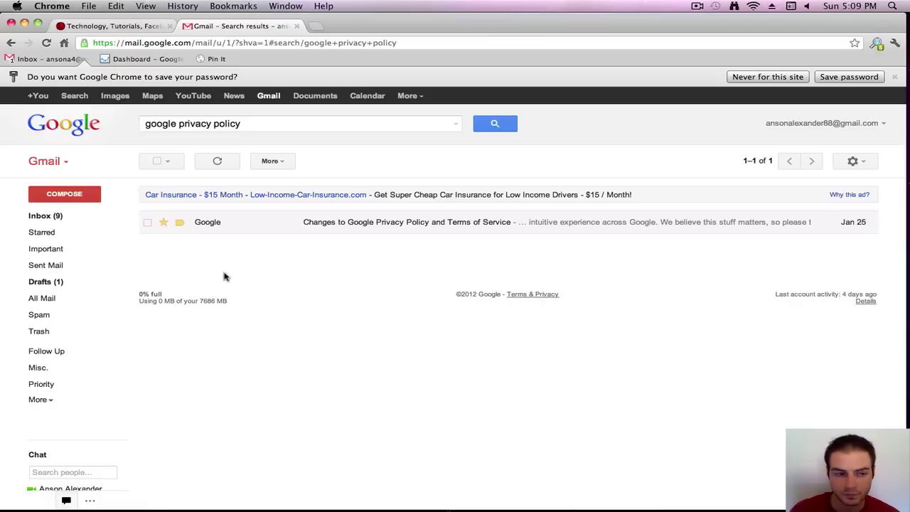
- Check the Spam folder, then report the ebill e-Bill Payment Reminder from Inbox as spam
click(56, 319)
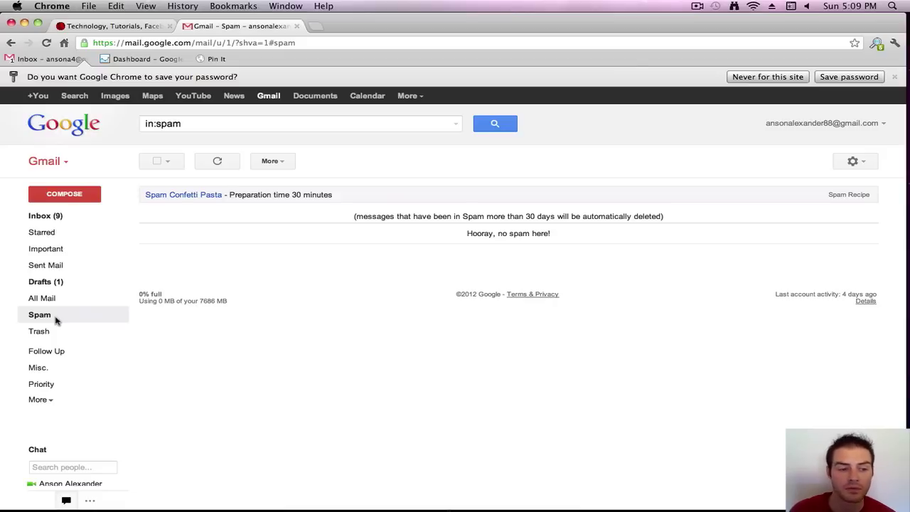
click(40, 214)
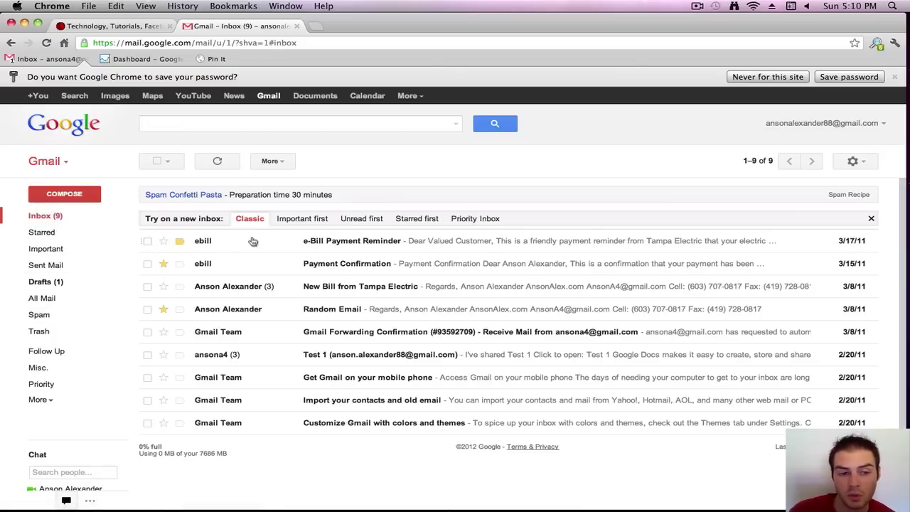
click(147, 242)
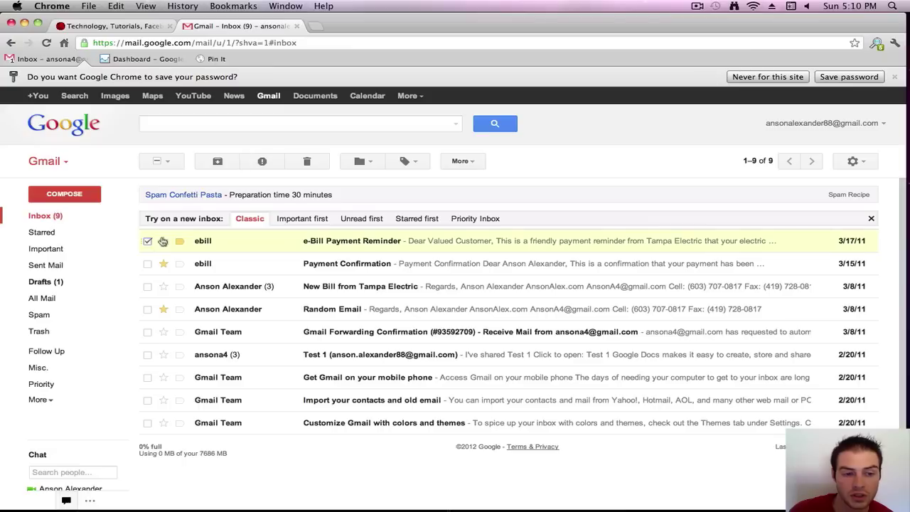
click(262, 162)
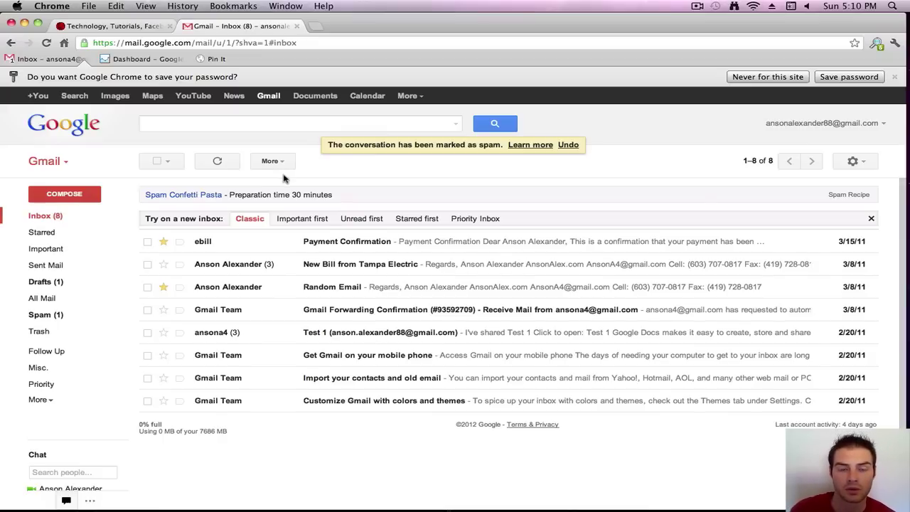
- Mark the e-Bill Payment Reminder in Spam as not spam so the inbox lists 9 conversations
click(71, 317)
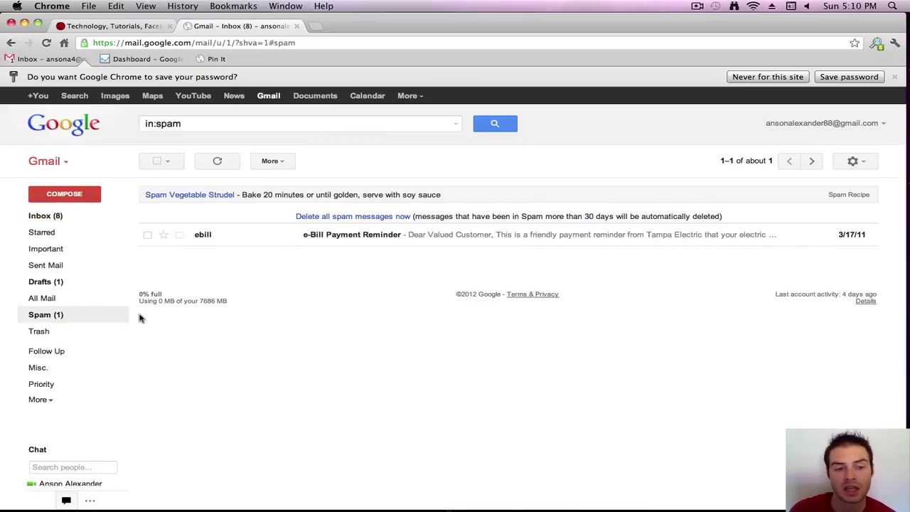
click(244, 242)
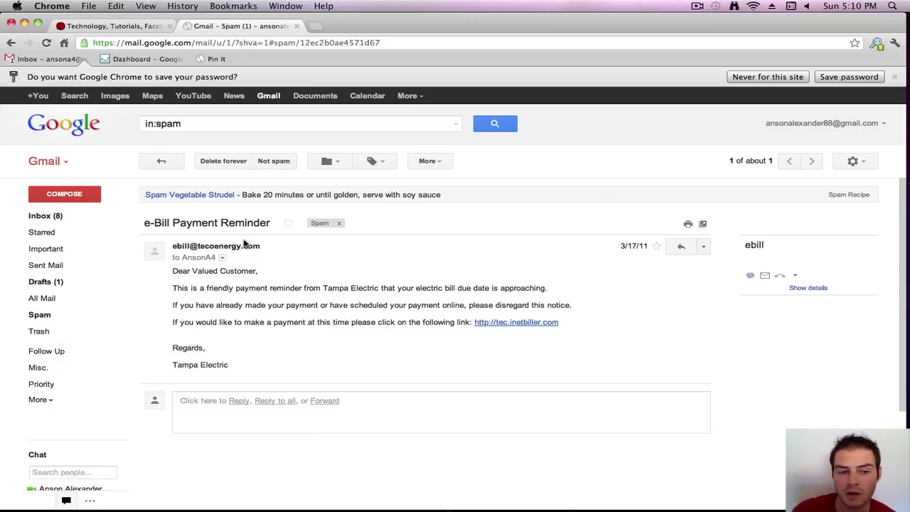
click(273, 162)
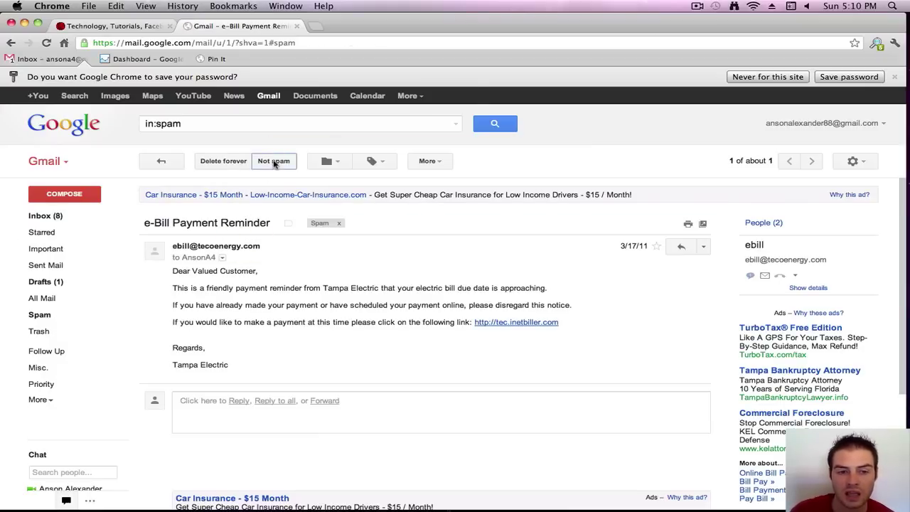
click(39, 215)
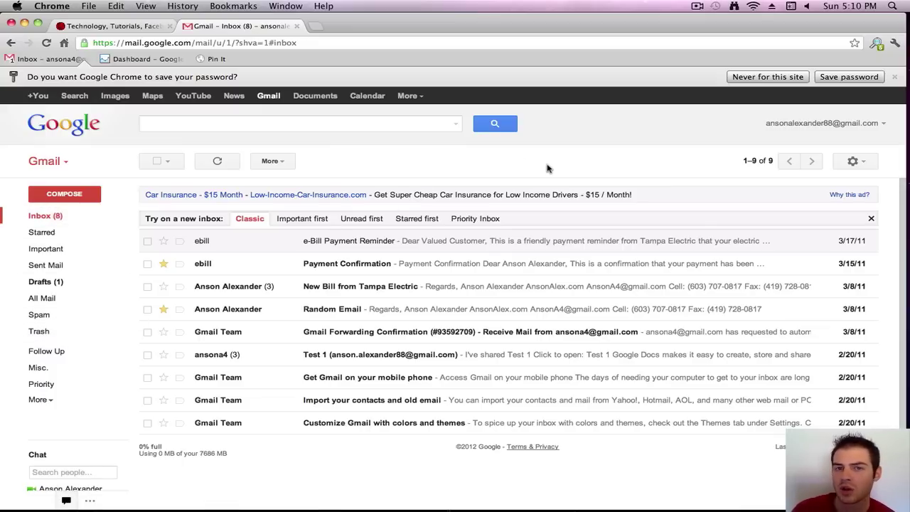
- Open Gmail Settings on the General tab and scroll down to the Signature section
click(857, 162)
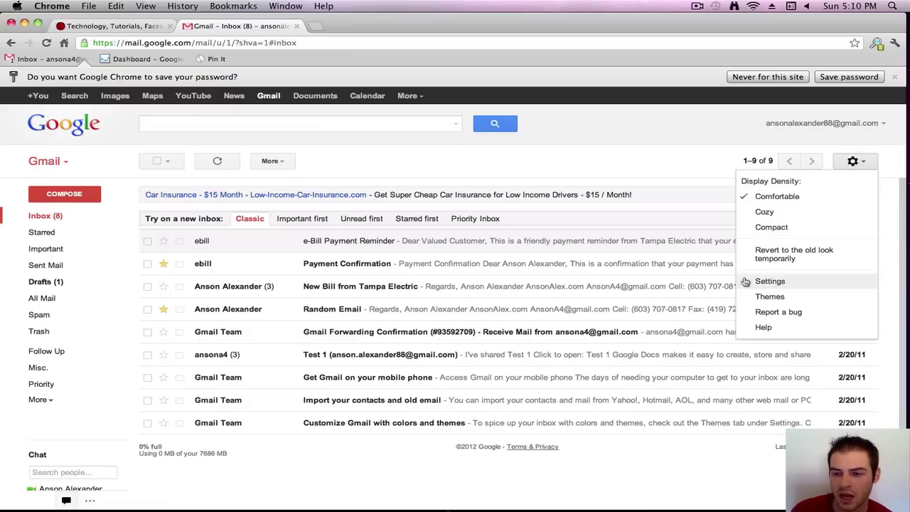
click(771, 282)
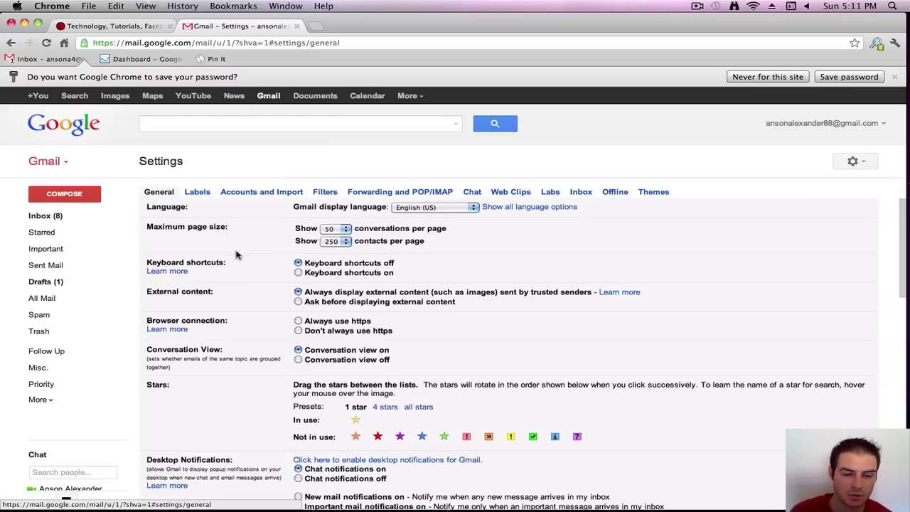
scroll(238, 254, down, 1)
scroll(238, 254, down, 8)
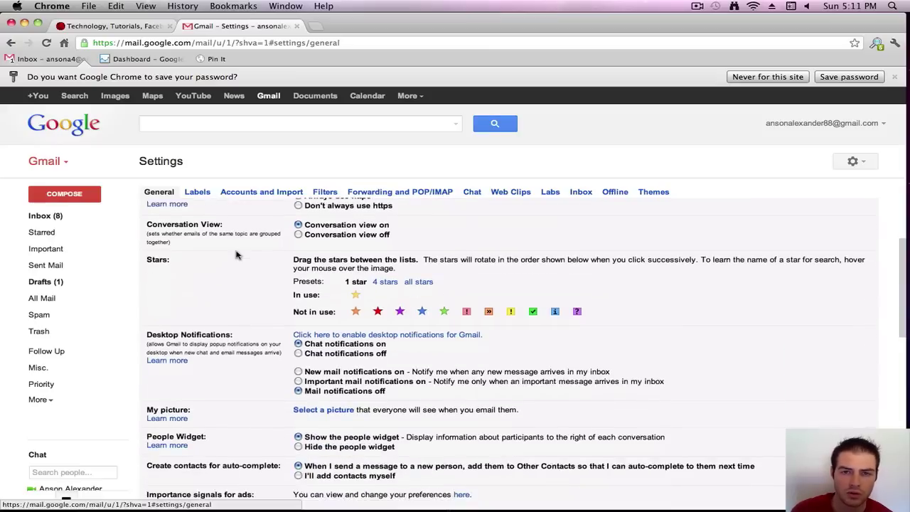
scroll(256, 286, down, 2)
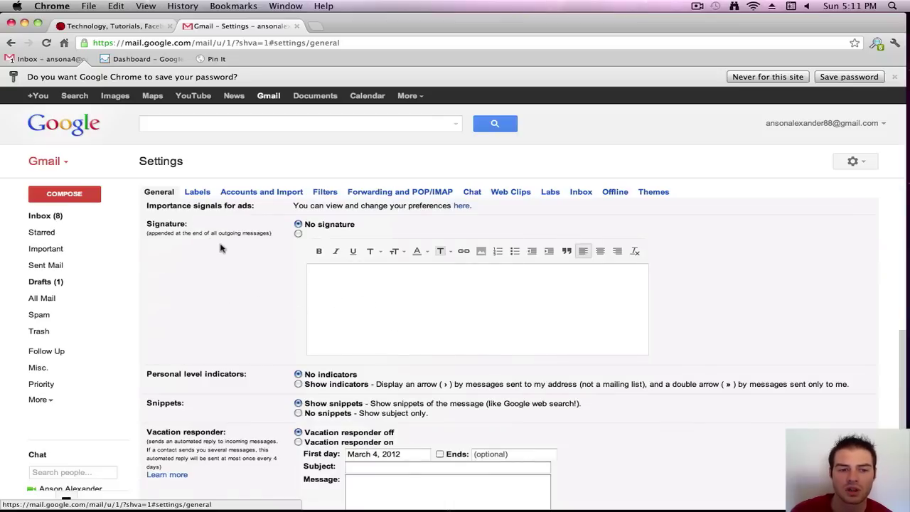
- Save a custom signature with the user's name and e-mail address, and check it in a new compose form
click(298, 233)
click(356, 304)
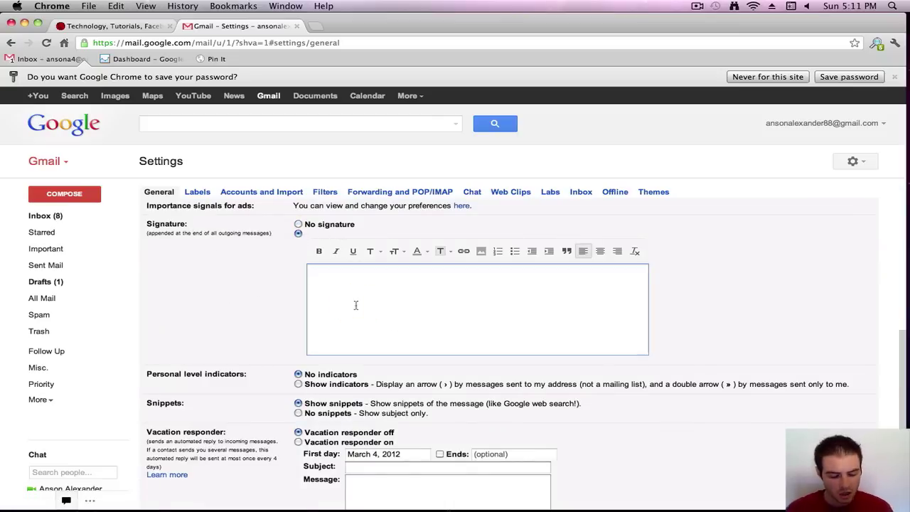
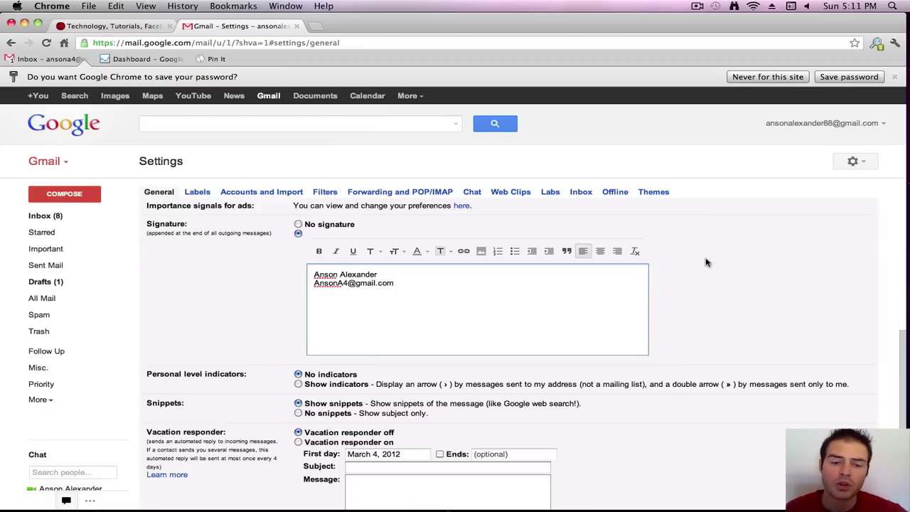
scroll(704, 263, down, 5)
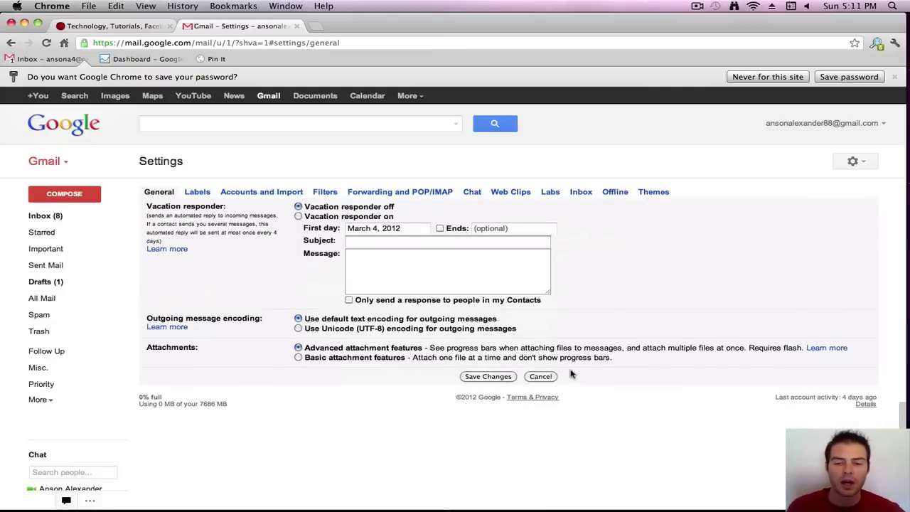
click(490, 376)
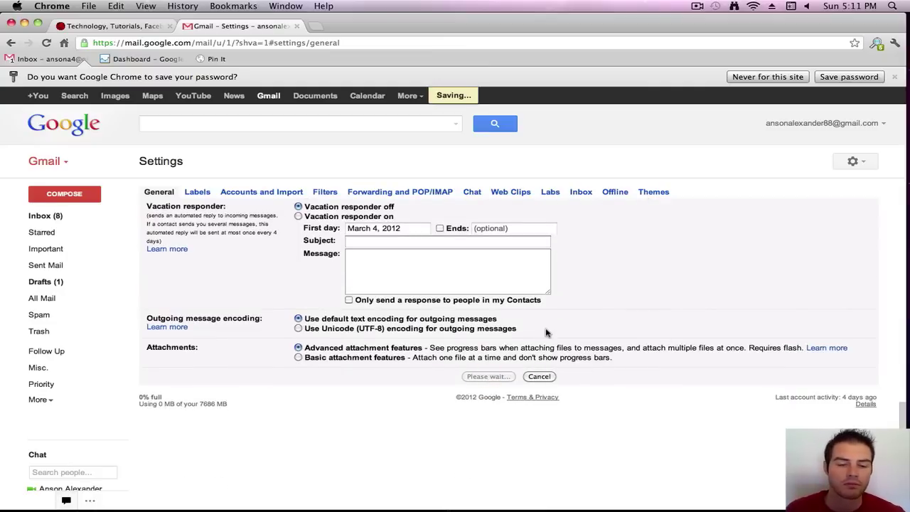
click(84, 201)
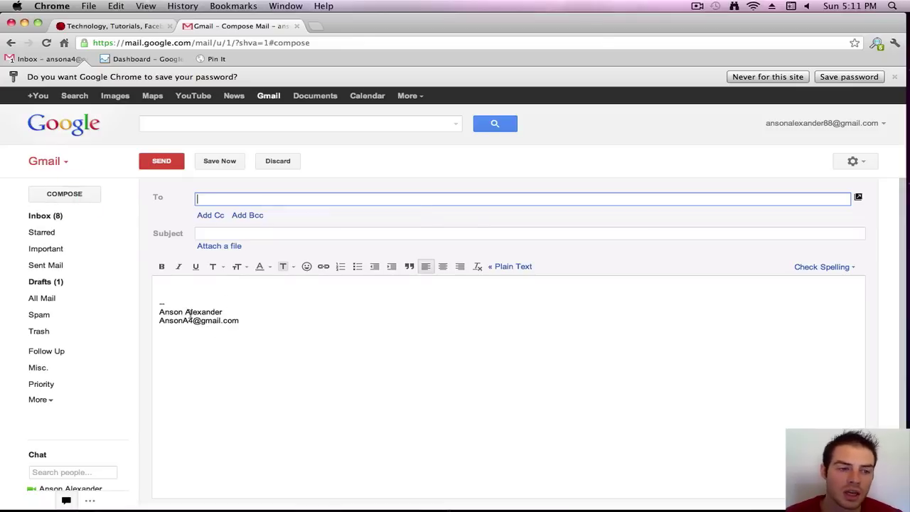
- Start a fresh message addressed to the user's own e-mail address and add a Cc line
click(115, 159)
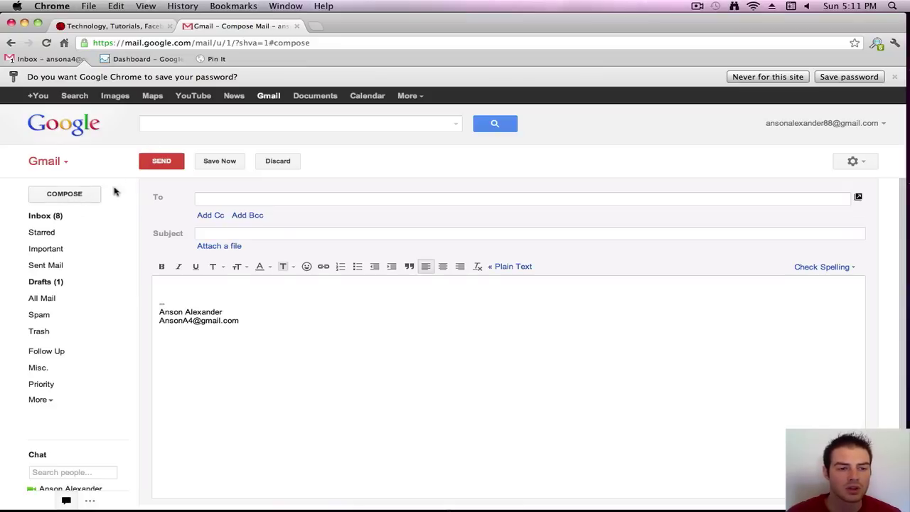
click(57, 223)
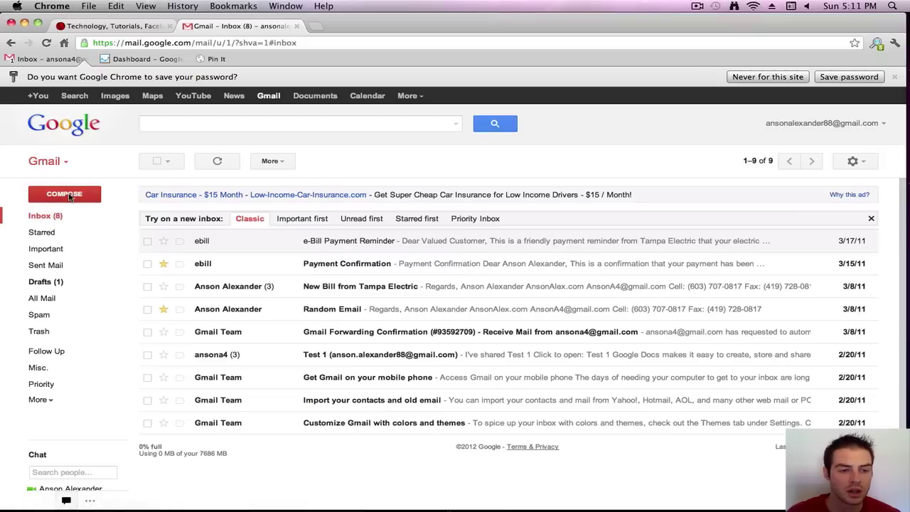
click(69, 196)
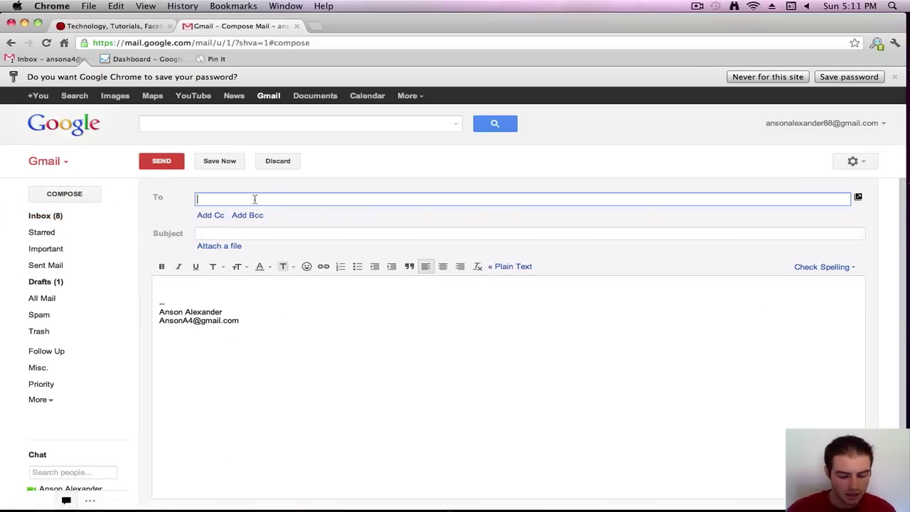
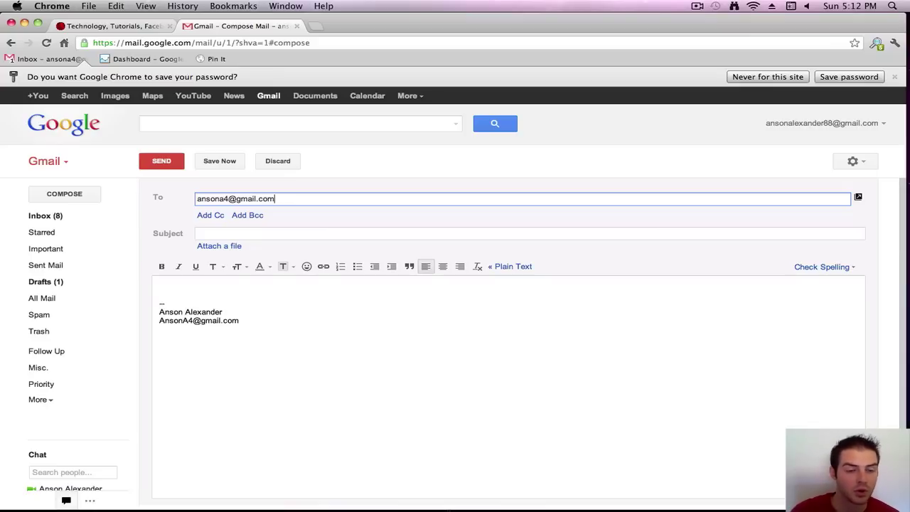
click(210, 215)
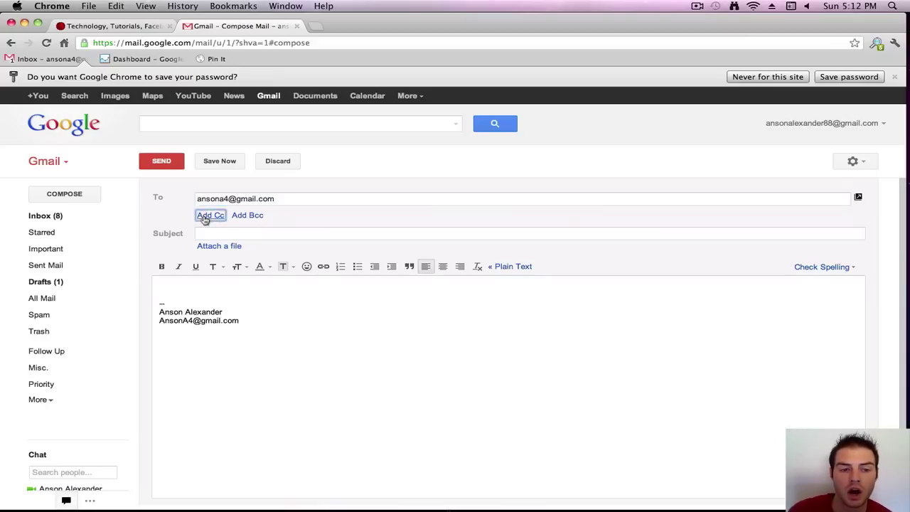
- Add an empty Bcc line beside Cc, review the recipient address, and move to the subject line
click(218, 243)
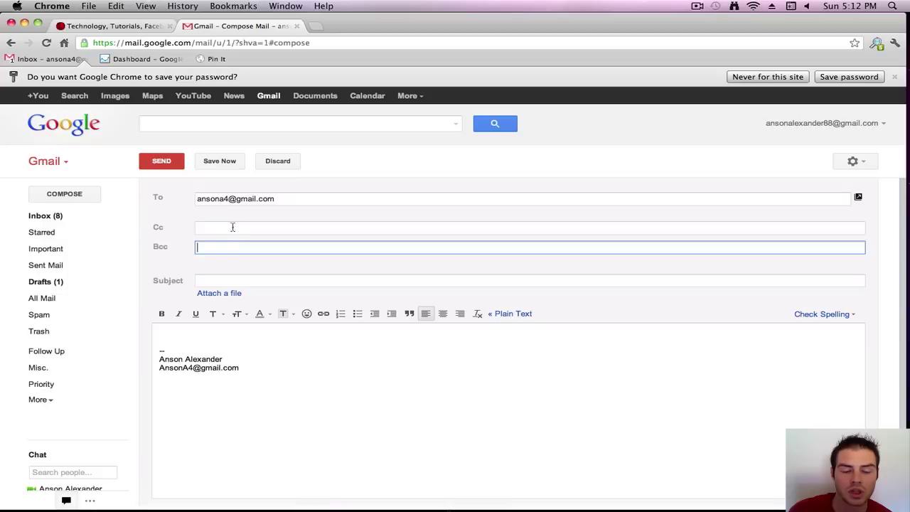
click(199, 224)
click(210, 242)
click(238, 268)
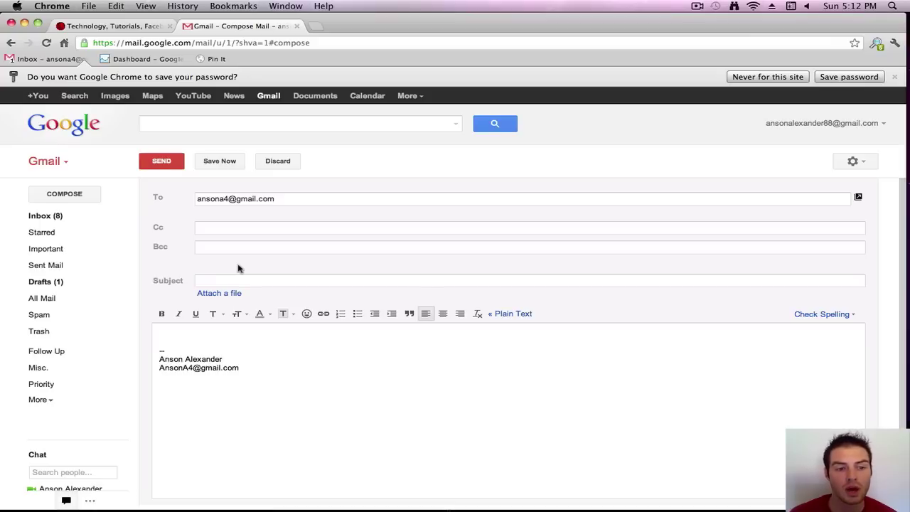
drag(257, 199, 301, 218)
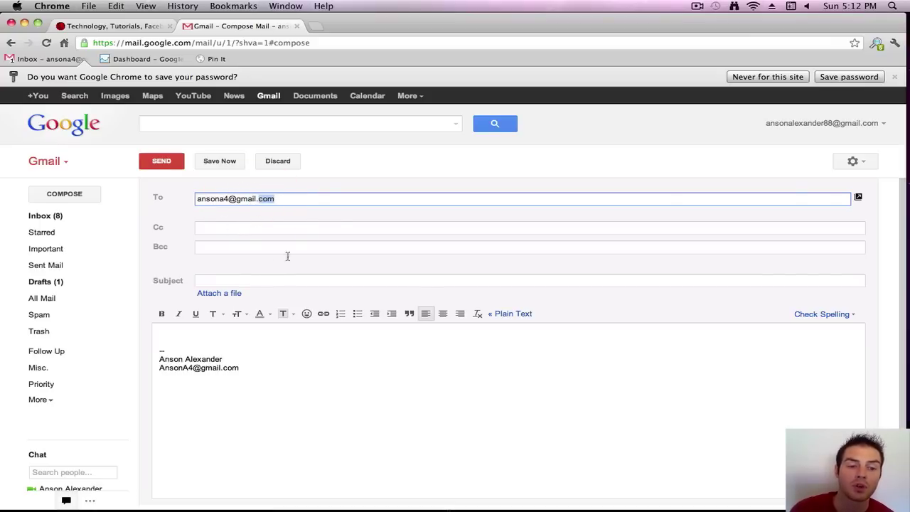
triple_click(227, 199)
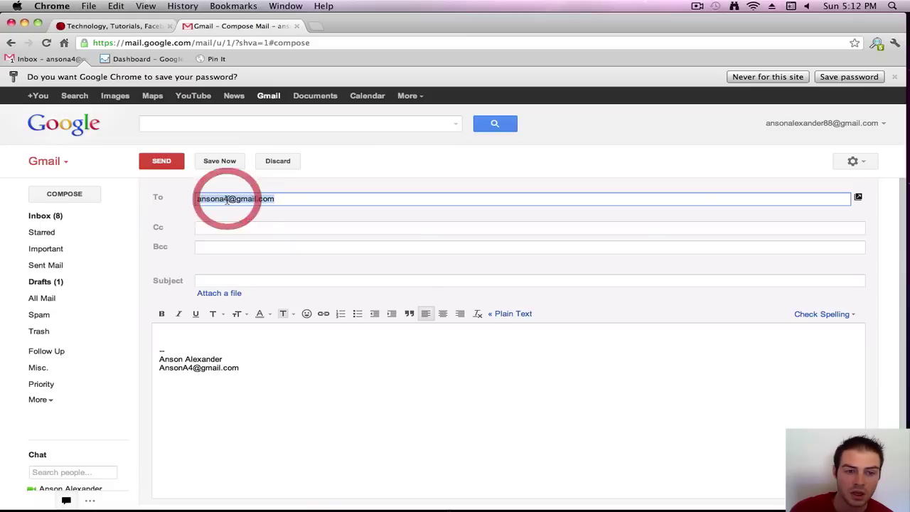
click(227, 247)
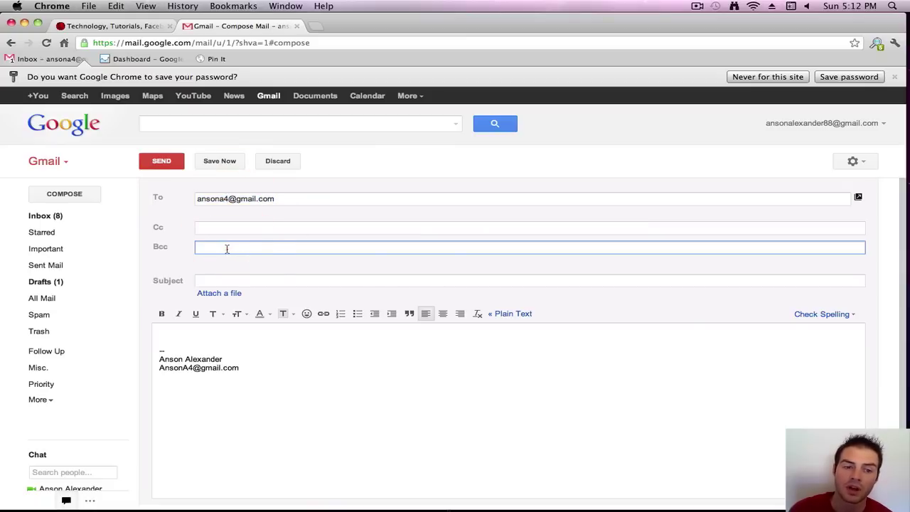
triple_click(242, 198)
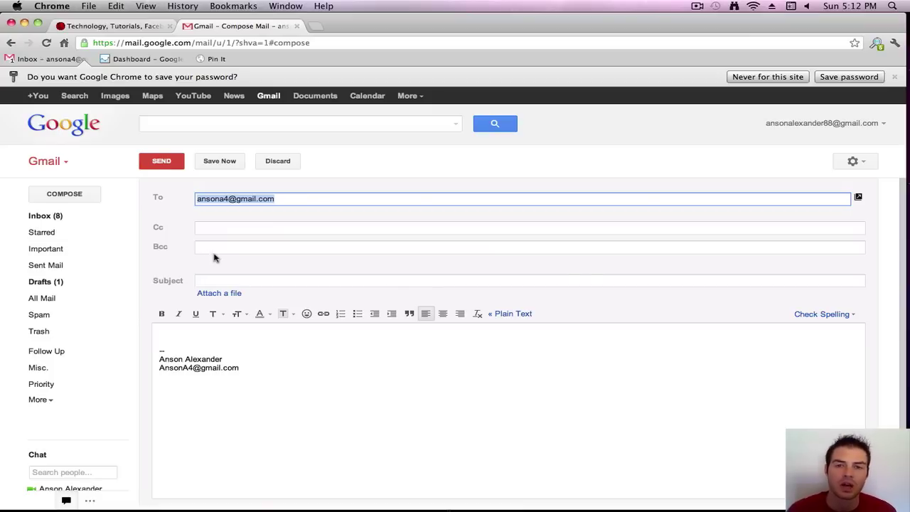
click(253, 278)
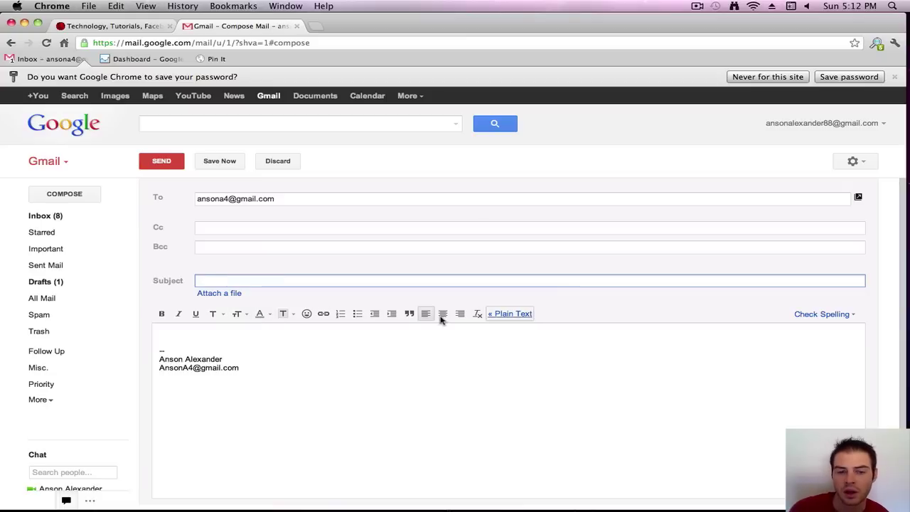
- Type 'homn home' in the body and correct 'homn' to 'home' using the spelling suggestions
click(251, 334)
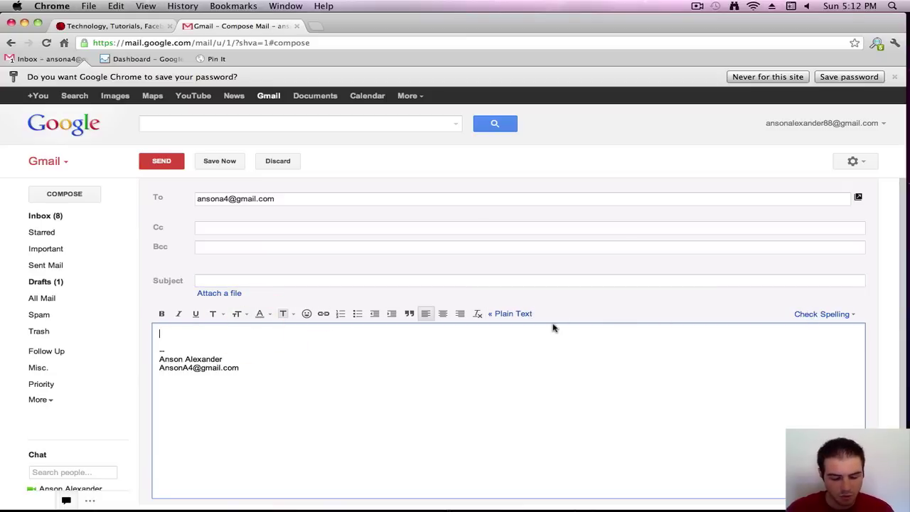
text(homn home)
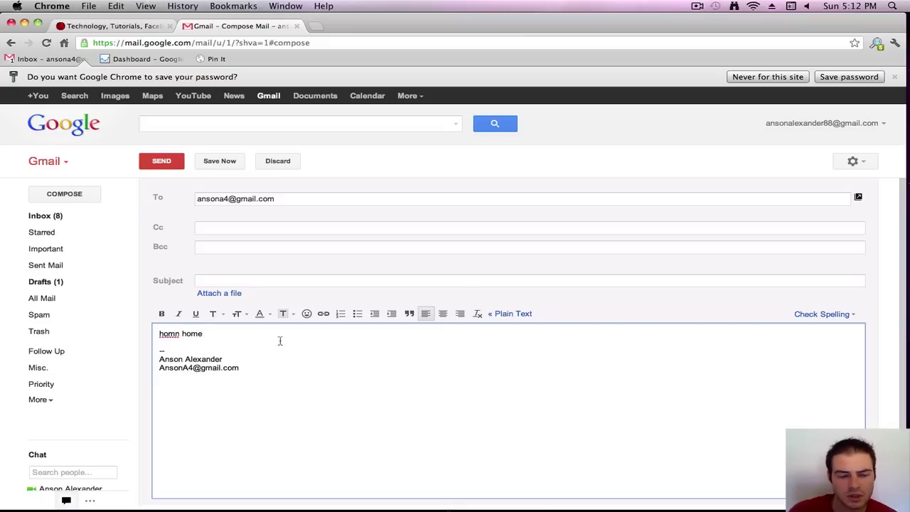
right_click(170, 336)
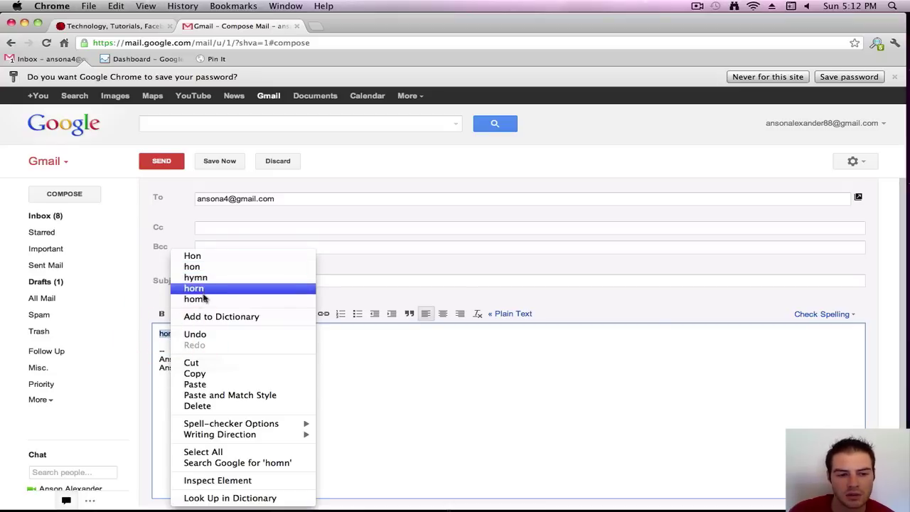
click(203, 299)
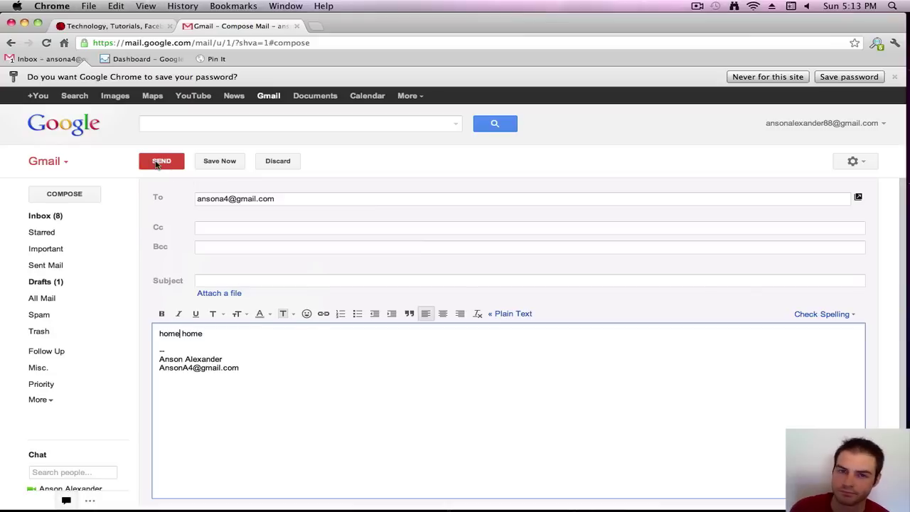
- Discard the draft and return to the inbox
click(281, 165)
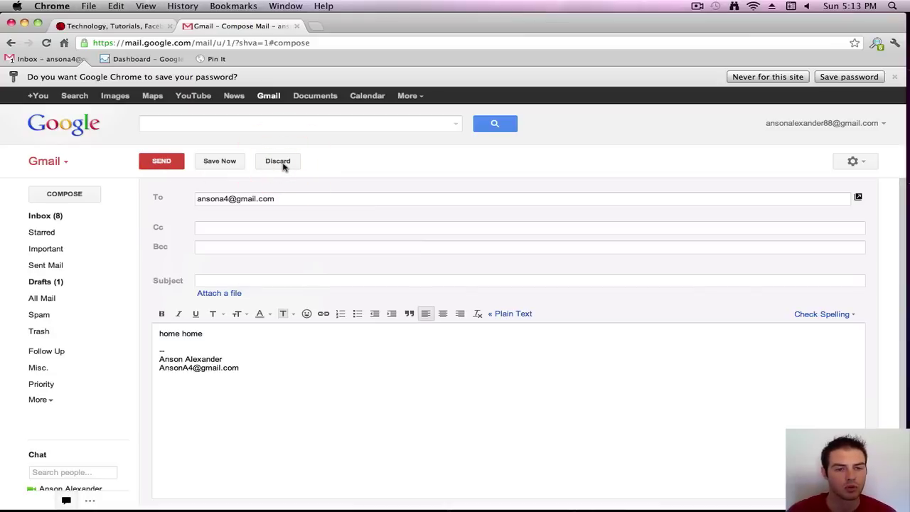
click(404, 162)
click(293, 161)
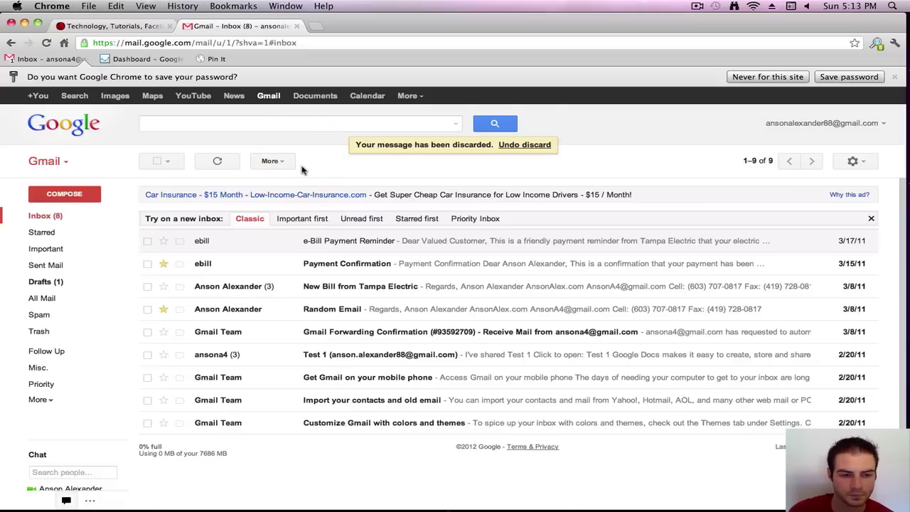
- Reply to the e-Bill Payment Reminder with 'This is a test message.' on the top line
click(306, 244)
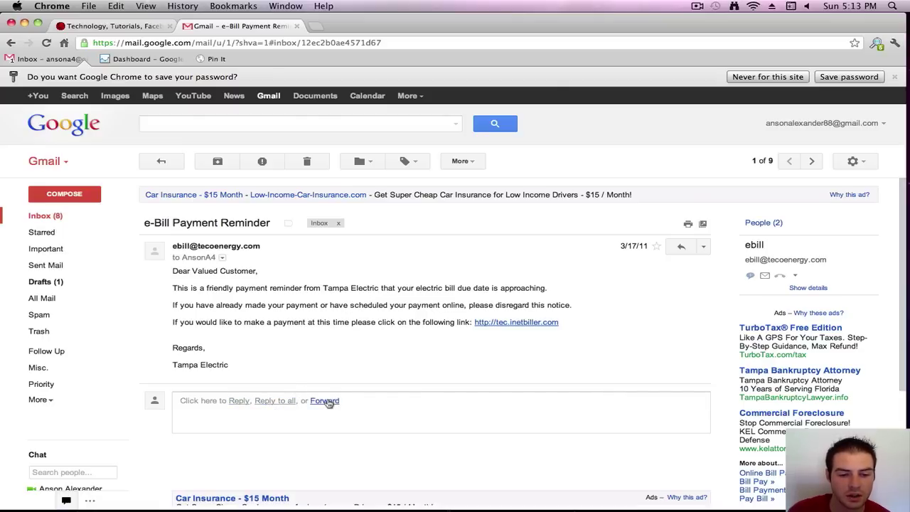
click(238, 401)
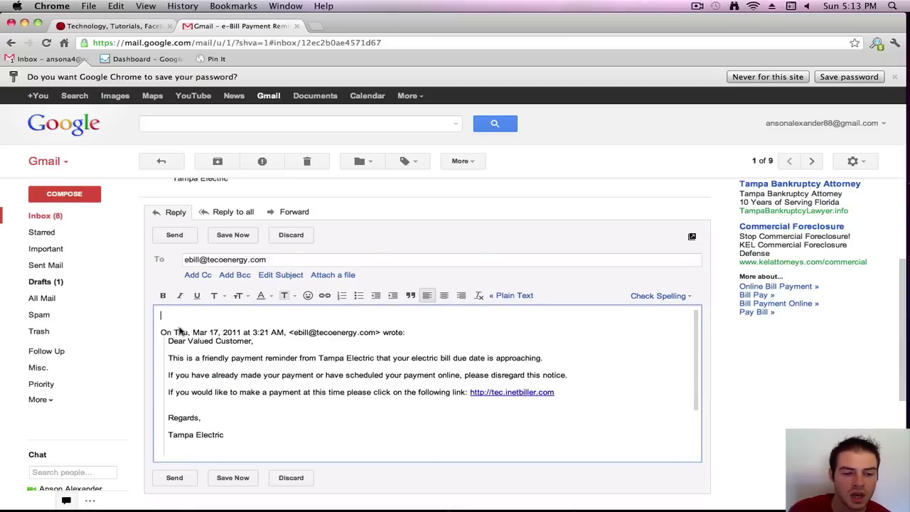
drag(153, 332, 341, 459)
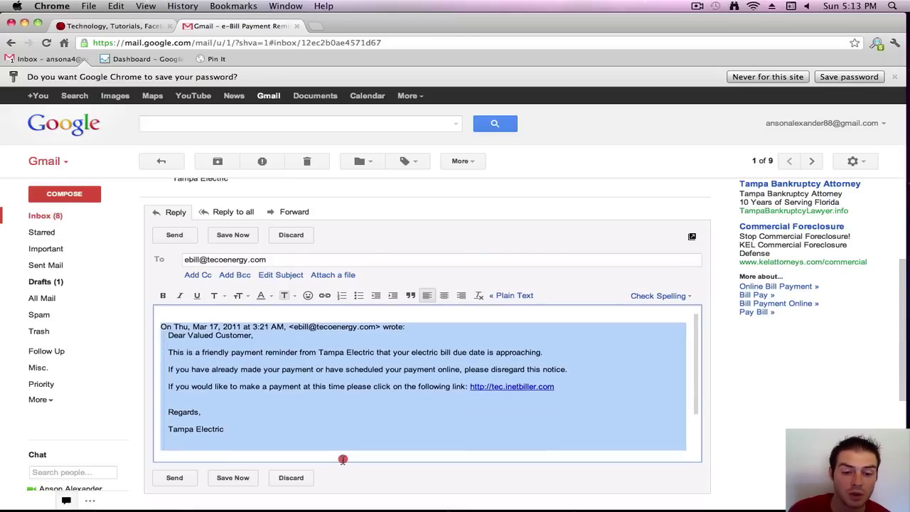
click(299, 408)
scroll(276, 408, up, 4)
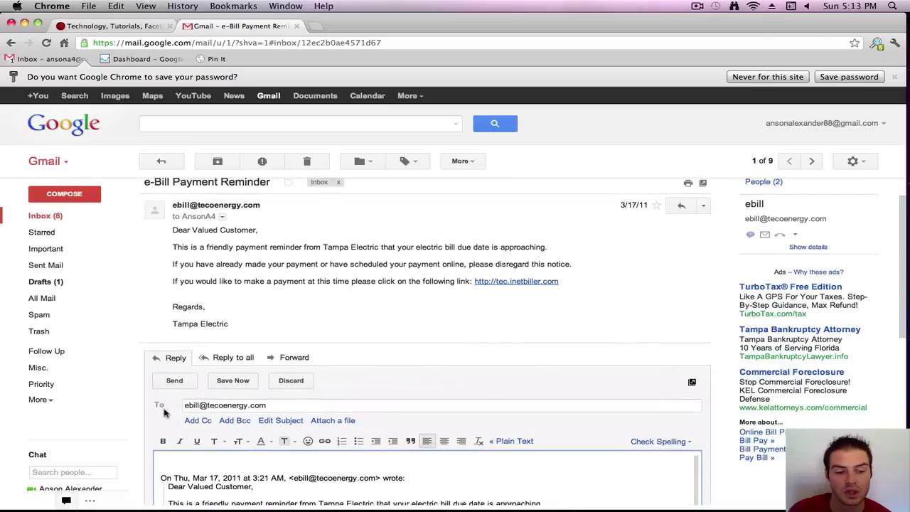
scroll(142, 400, down, 2)
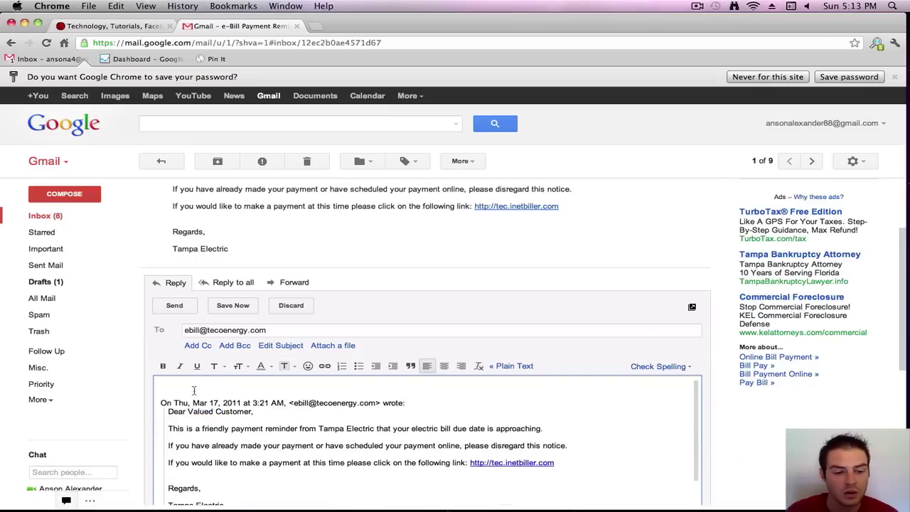
click(193, 390)
text(This is a test message.)
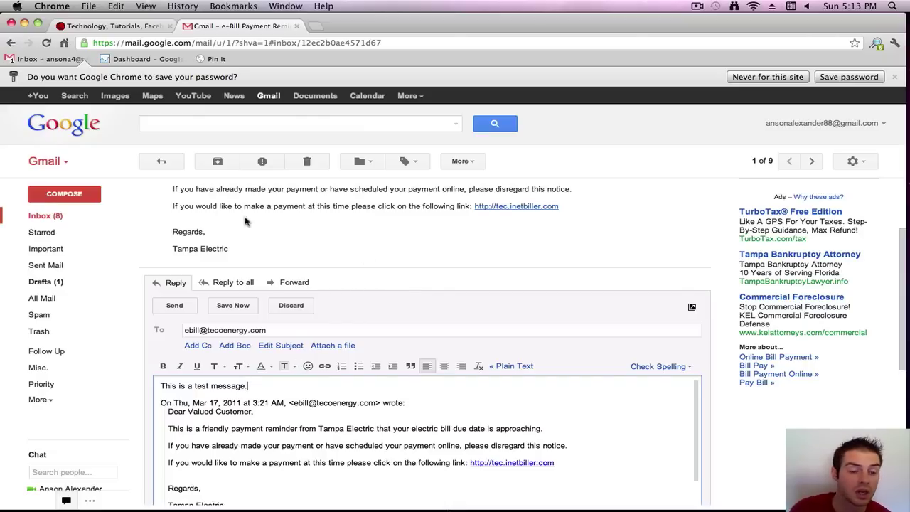
- Turn the reply into a forward titled 'Fwd: e-Bill Payment Reminder' and go to its recipient line
click(293, 281)
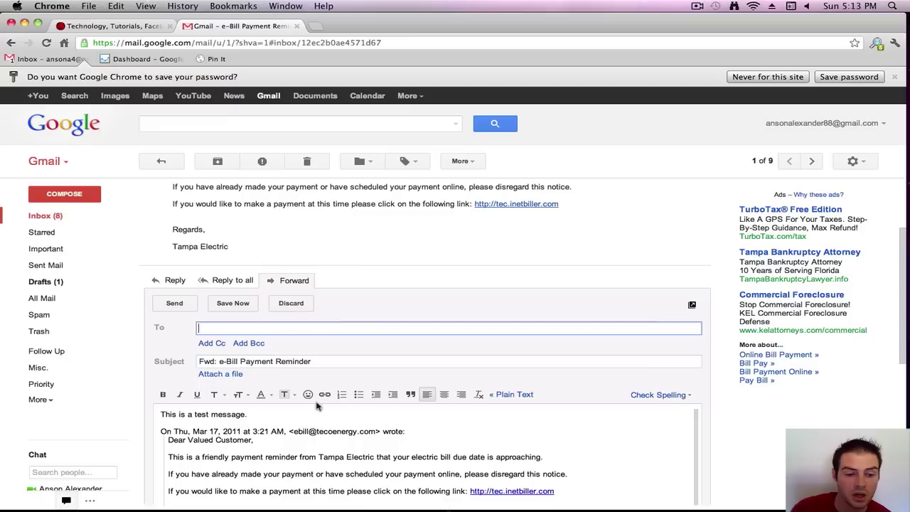
drag(250, 420, 142, 415)
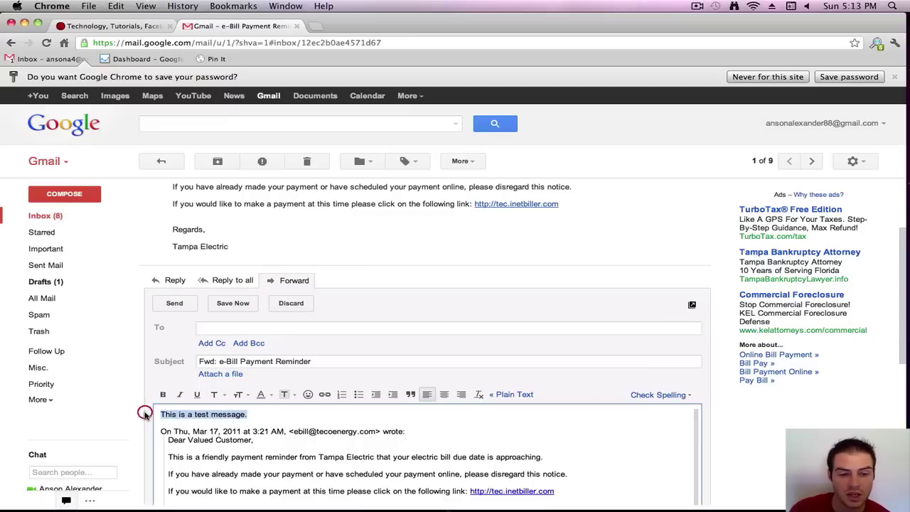
click(219, 329)
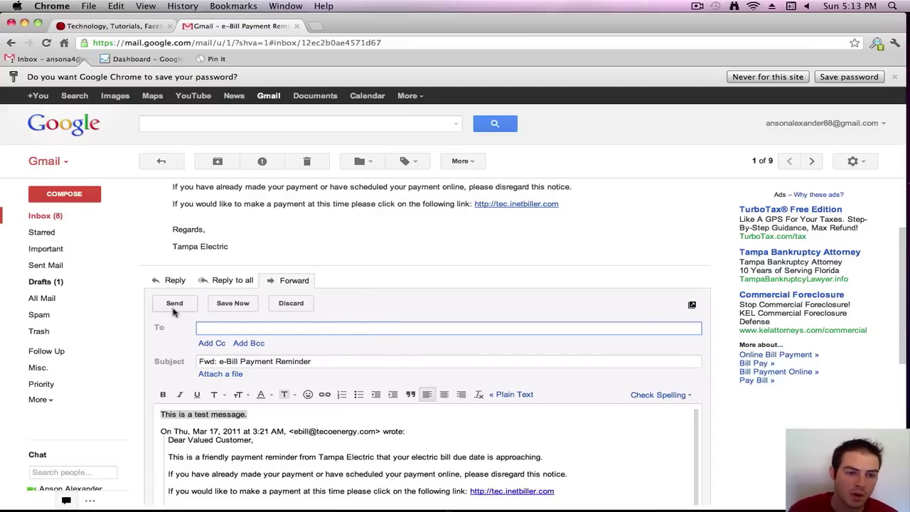
- Discard the forward draft, confirm 'Discard your message?', and return to the inbox
click(288, 306)
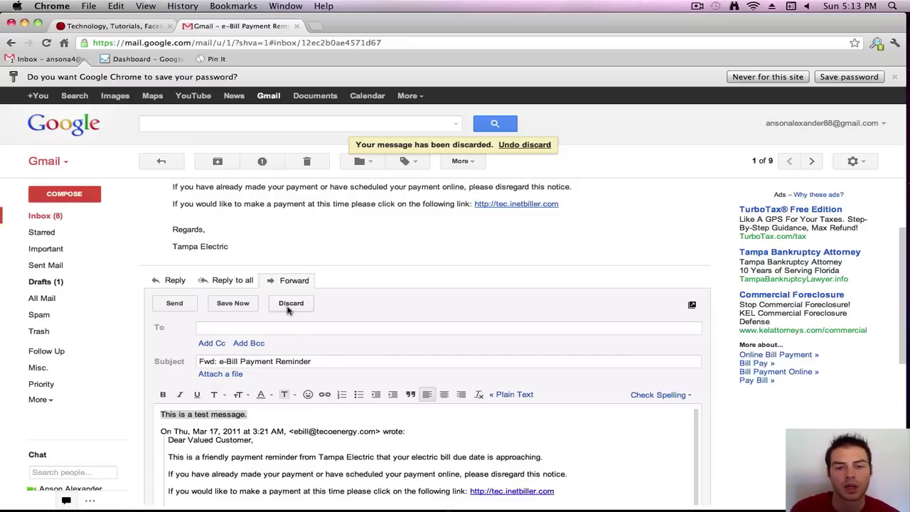
click(48, 214)
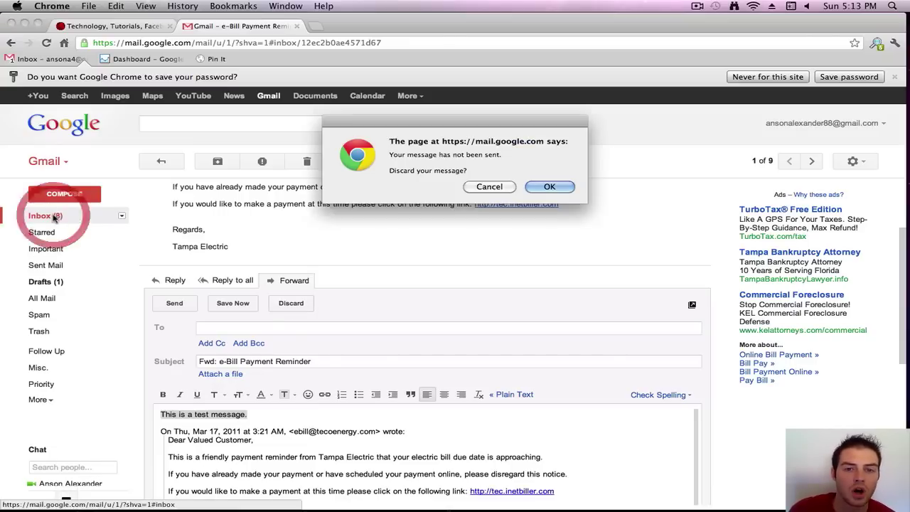
click(547, 186)
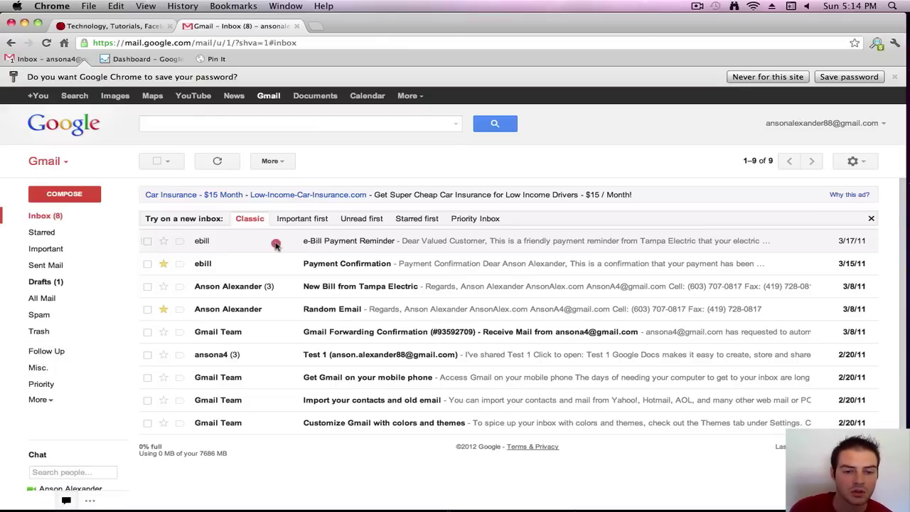
- Apply the Priority label to the e-Bill Payment Reminder and confirm it is listed under Priority
click(276, 244)
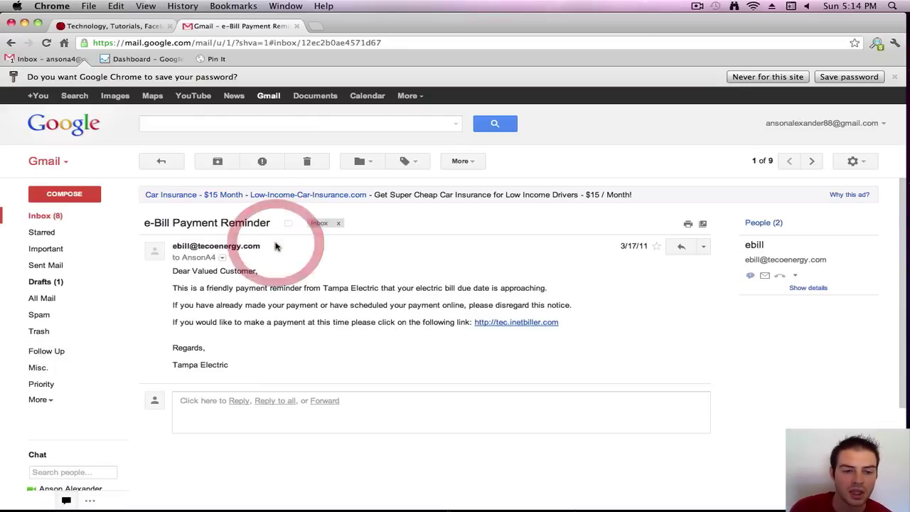
click(419, 165)
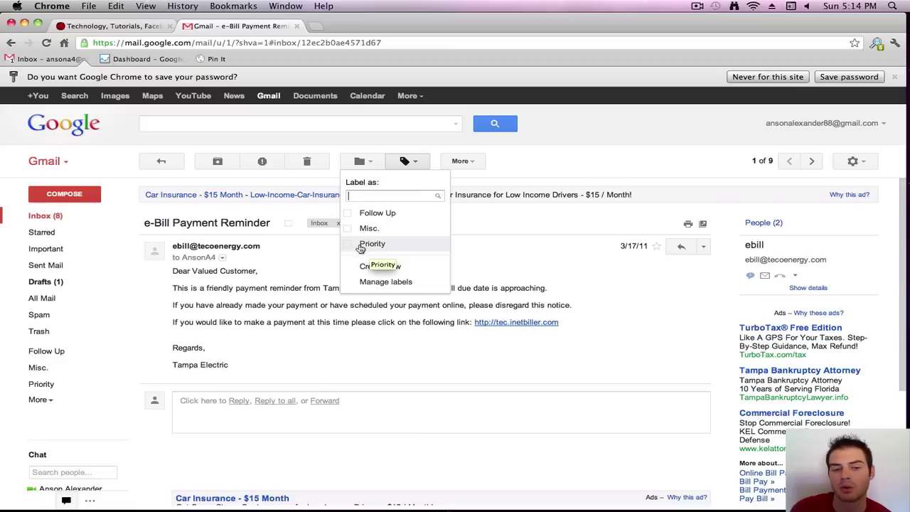
click(349, 244)
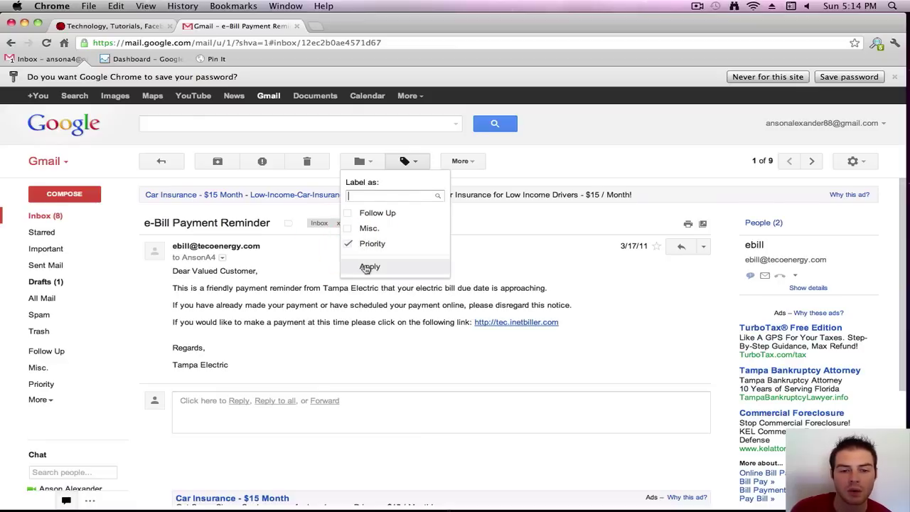
click(369, 268)
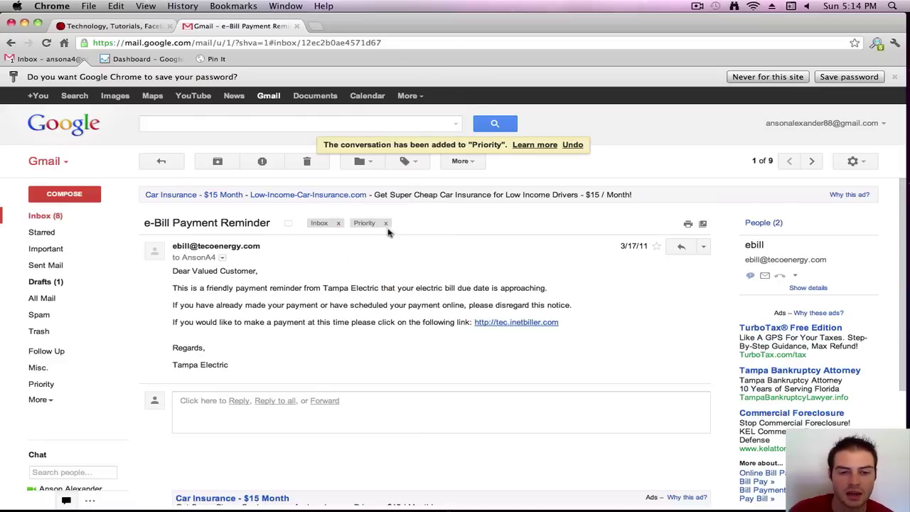
click(74, 217)
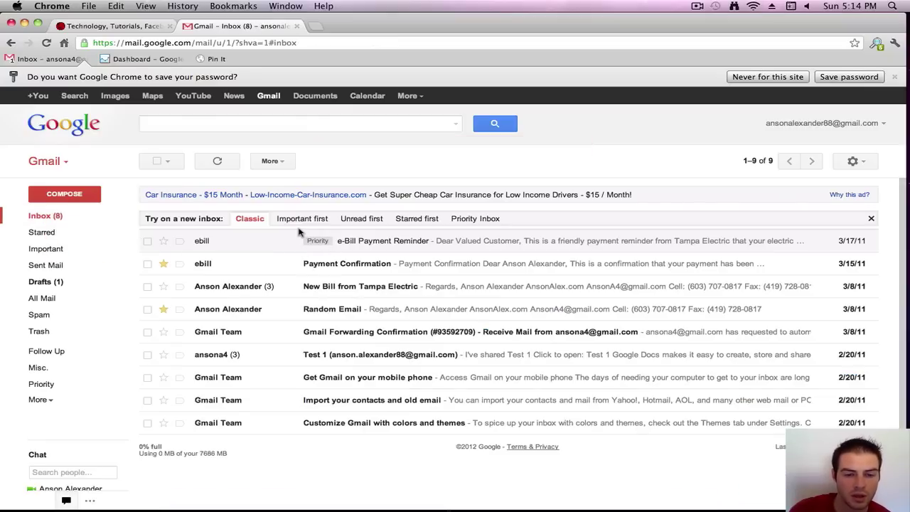
click(44, 384)
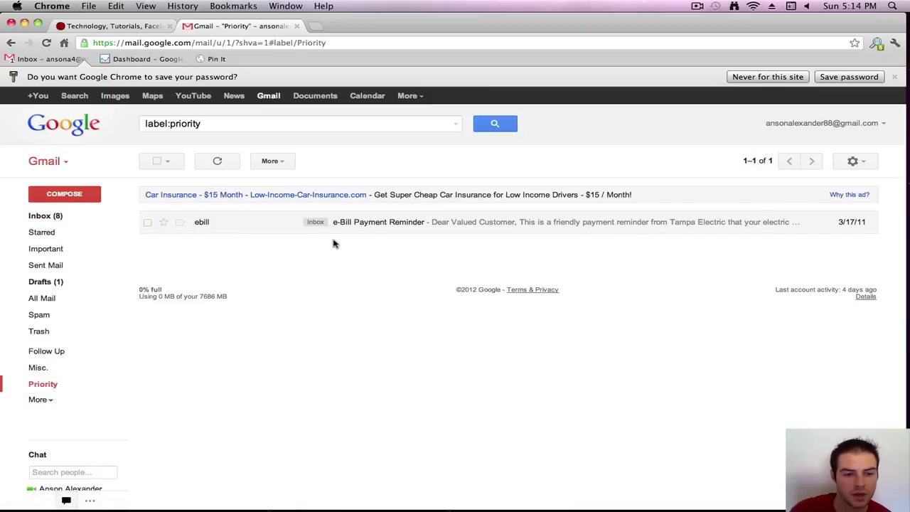
- Archive the e-Bill Payment Reminder, leaving 8 inbox conversations, and verify it remains under Priority
click(53, 216)
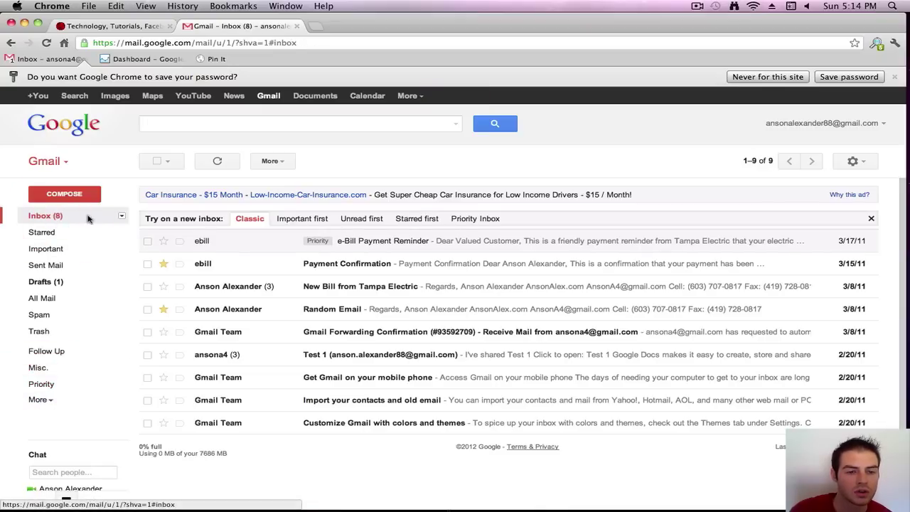
click(147, 242)
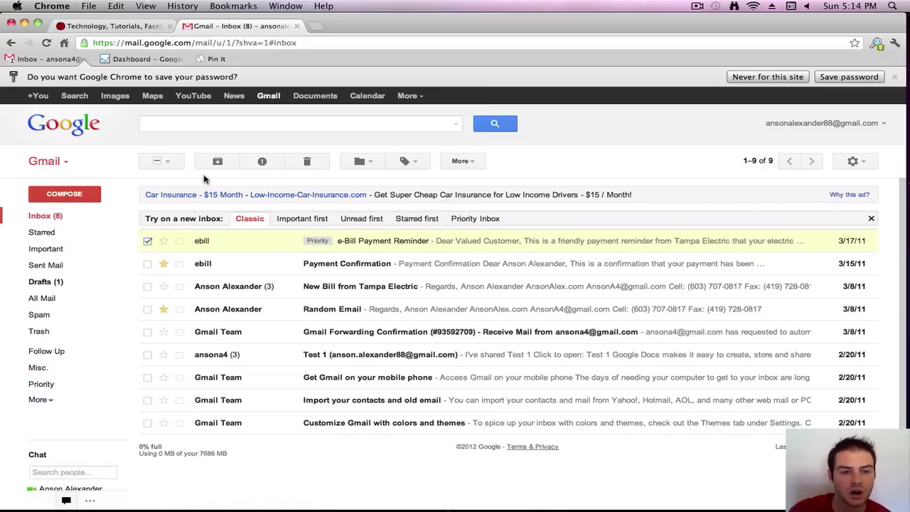
click(213, 161)
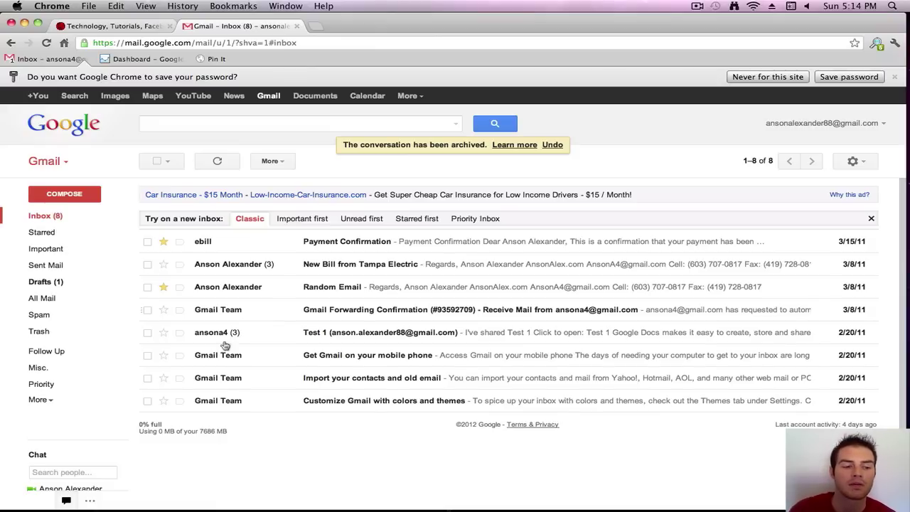
click(56, 385)
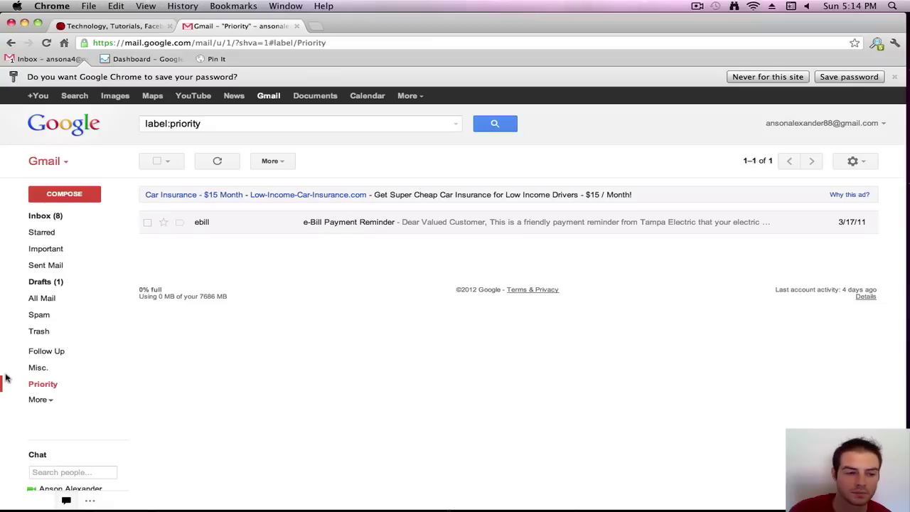
click(74, 215)
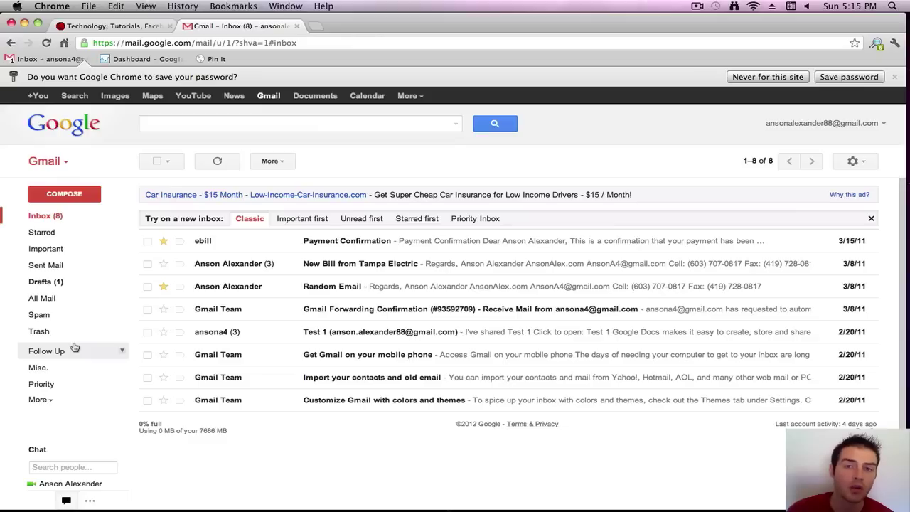
- Create a new label named 'Test Label' from the sidebar's More menu
click(44, 401)
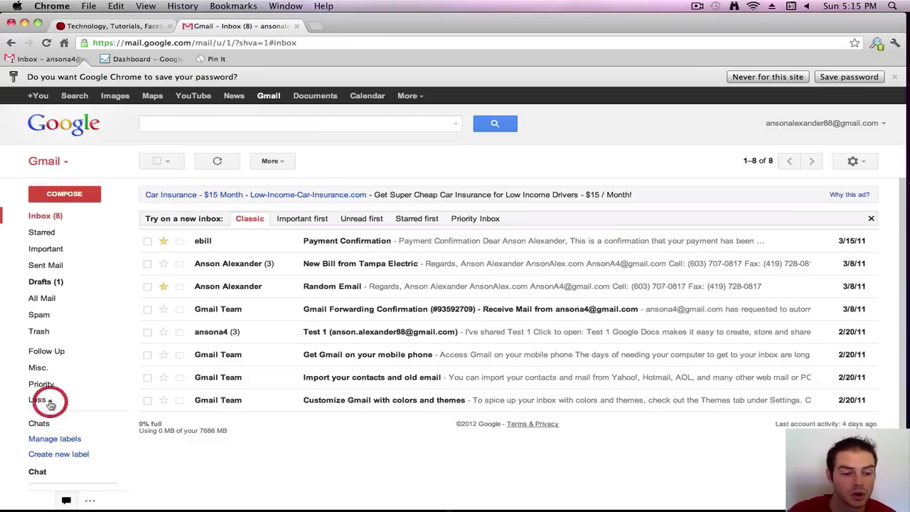
click(48, 455)
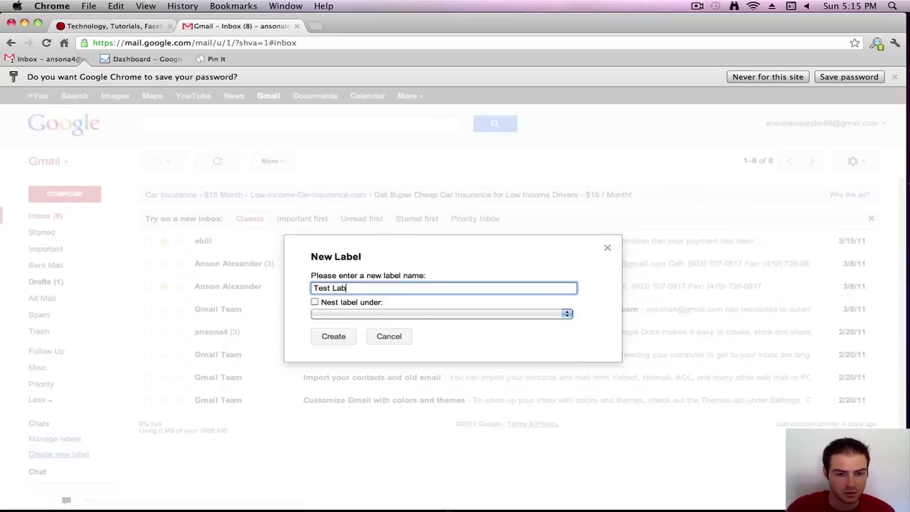
click(344, 336)
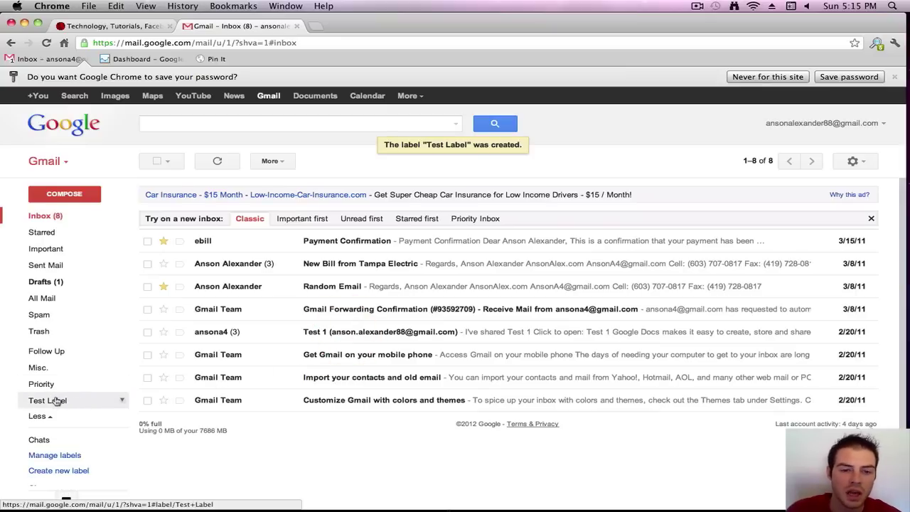
- Open the Payment Confirmation email and apply Test Label to it
click(247, 243)
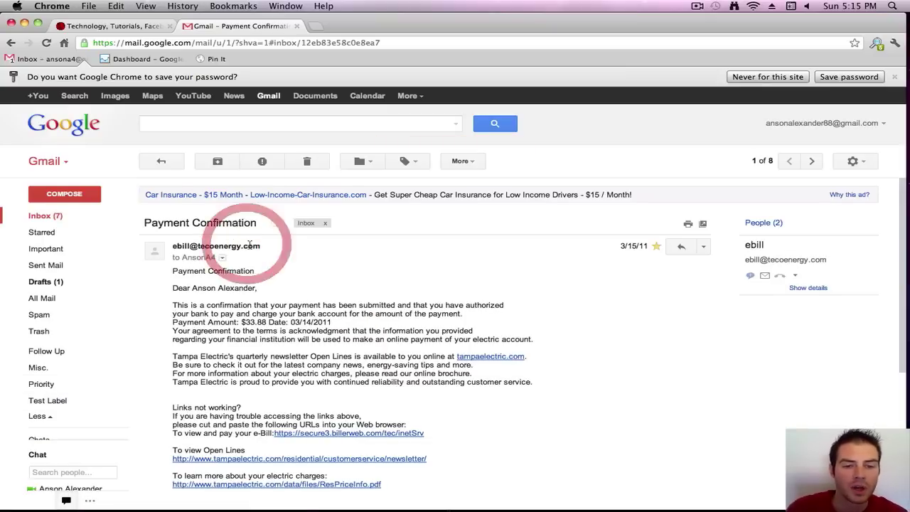
click(406, 162)
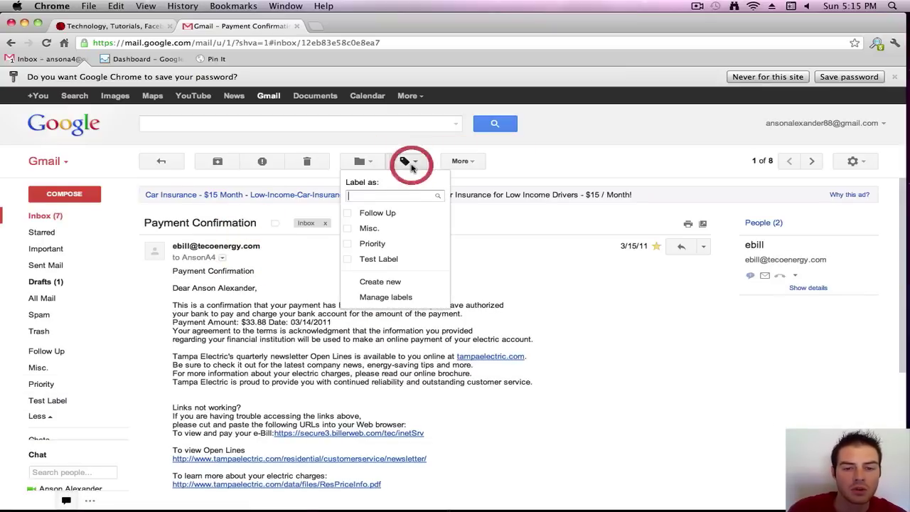
click(384, 260)
- Add the Misc. label to Payment Confirmation from the inbox, then check the Misc. and Test Label views
click(57, 216)
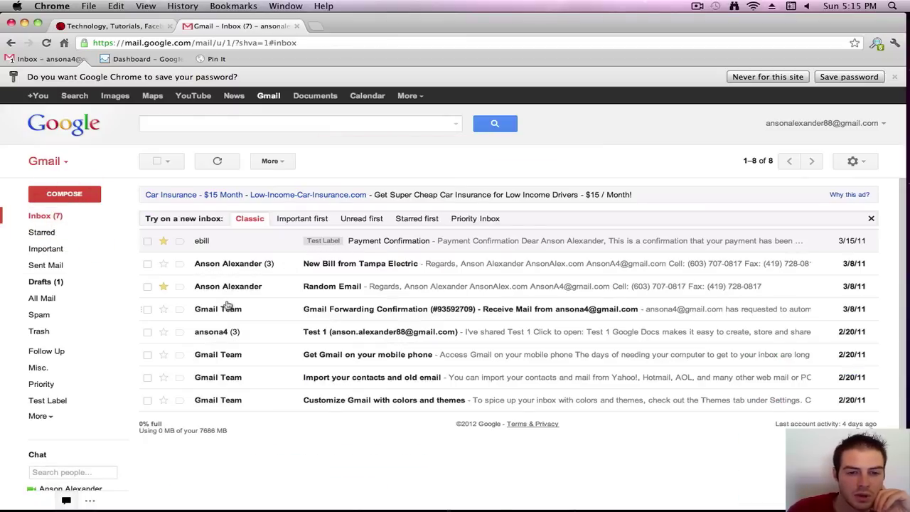
click(148, 241)
click(419, 160)
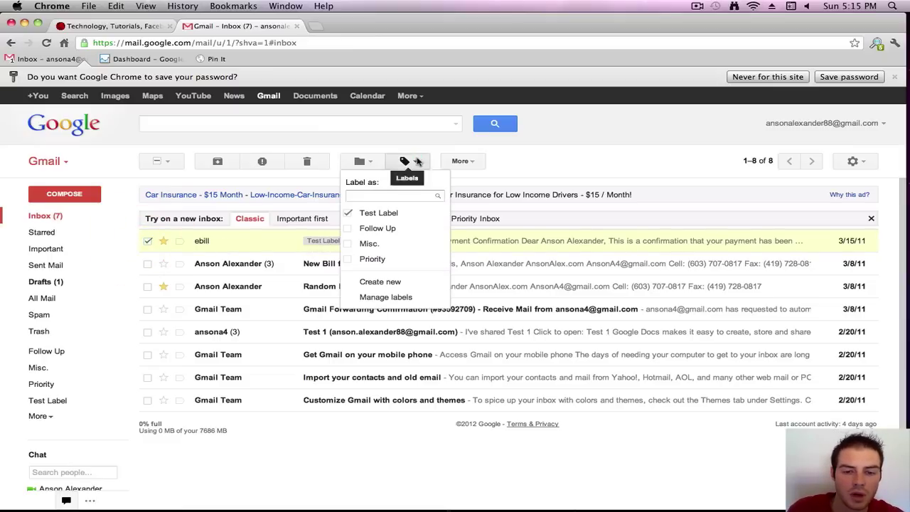
click(367, 244)
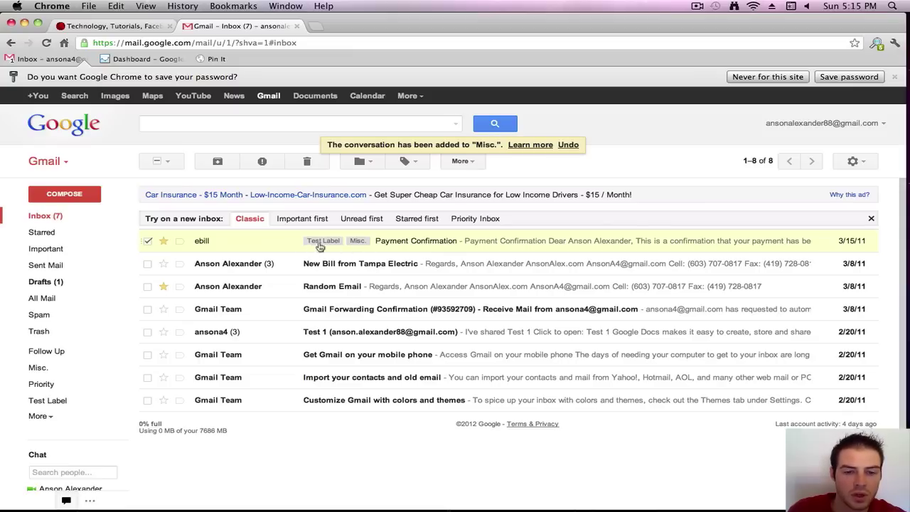
click(61, 367)
click(57, 405)
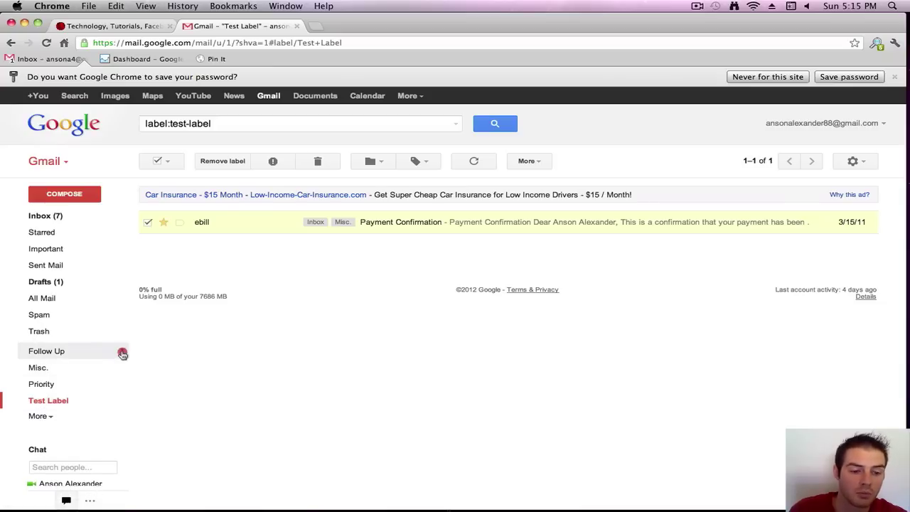
- Colour the Follow Up label blue, Priority green and Misc. orange
click(122, 353)
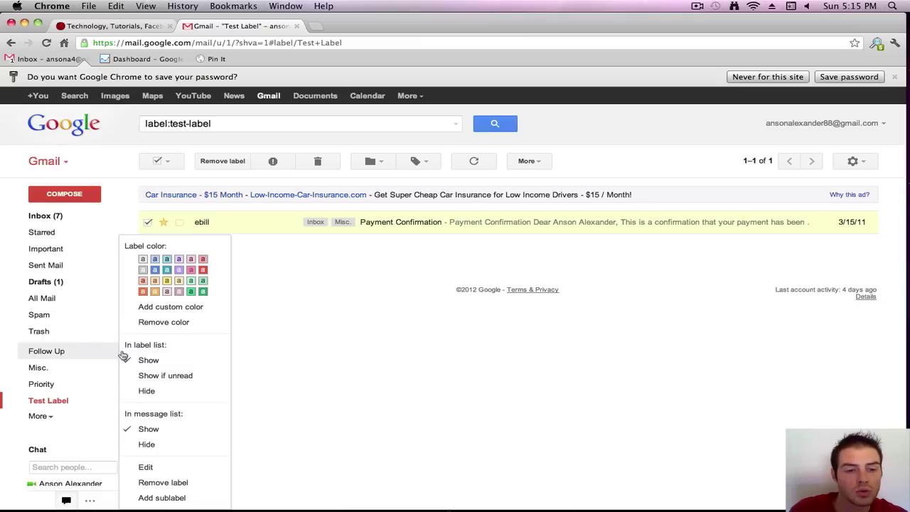
click(155, 269)
click(122, 383)
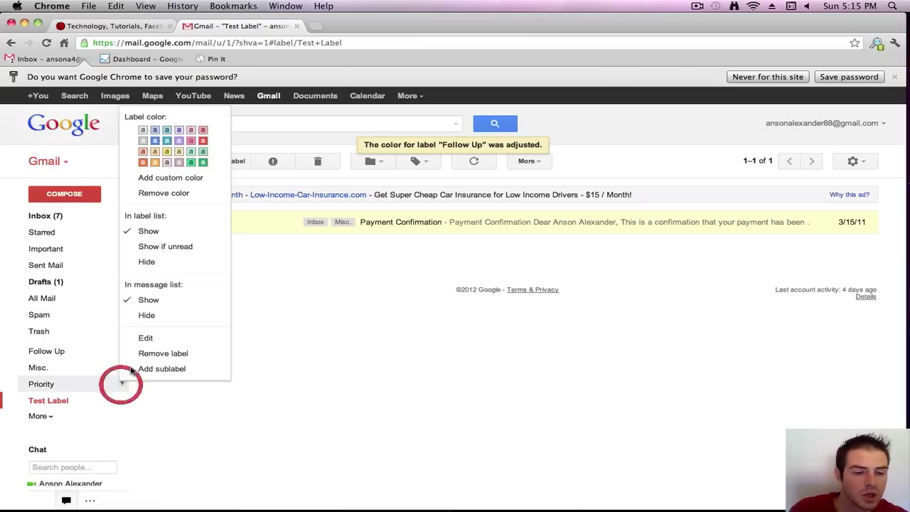
click(202, 163)
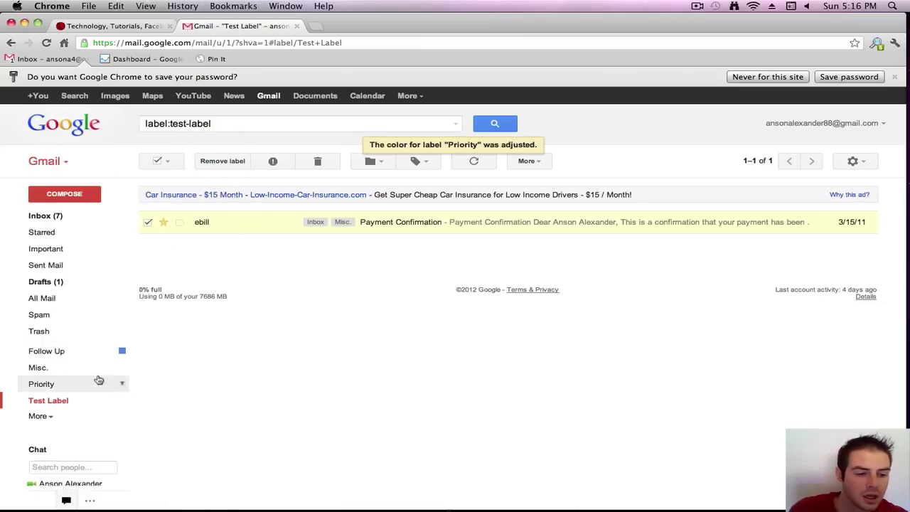
click(122, 371)
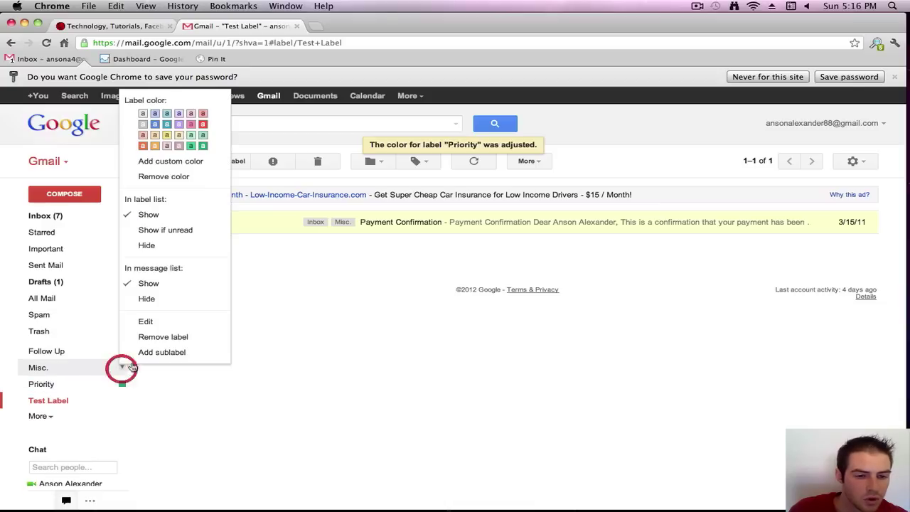
click(141, 148)
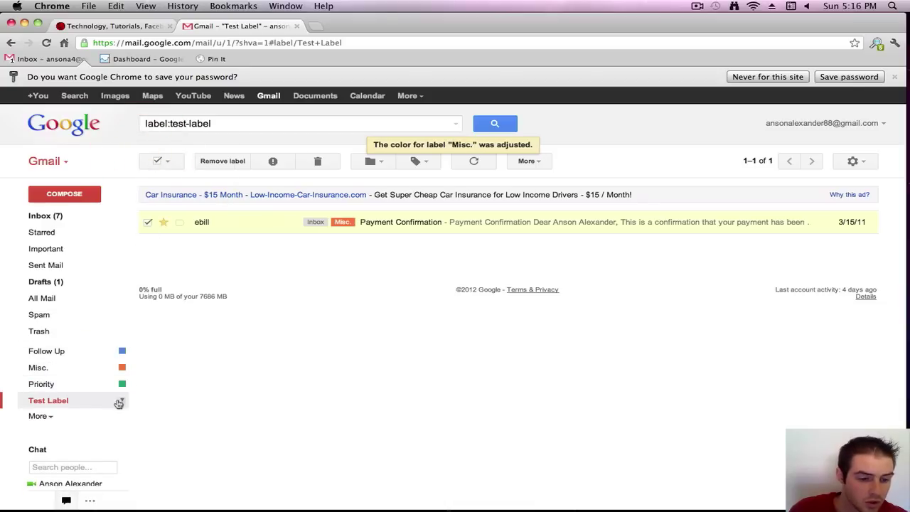
- Colour Test Label light yellow and view the result in All Mail
click(124, 402)
click(199, 177)
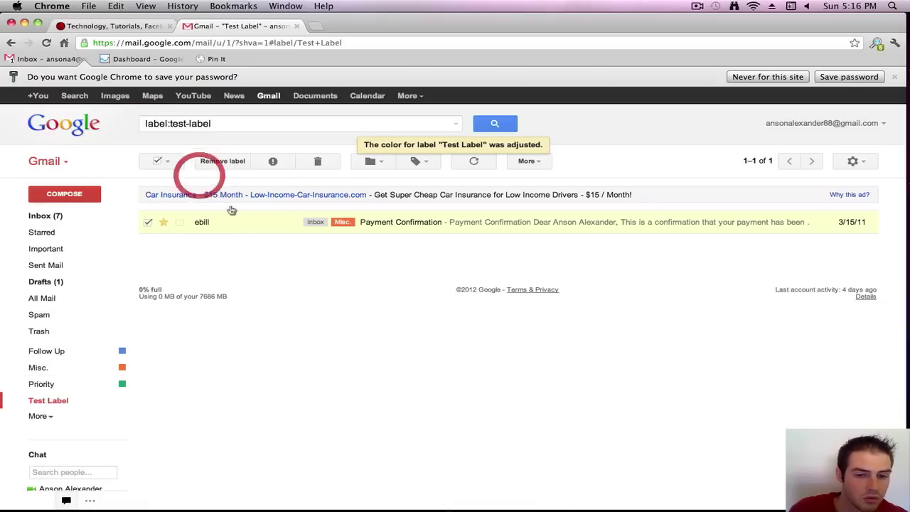
click(50, 299)
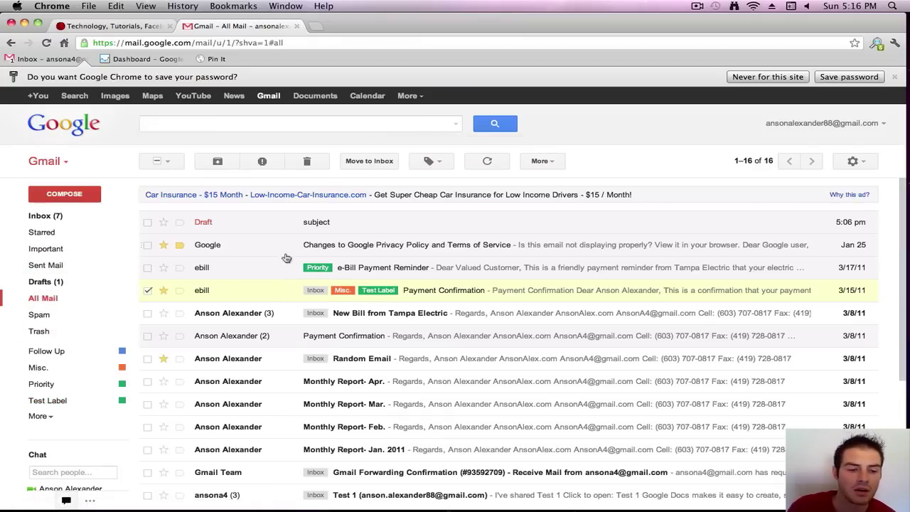
click(122, 400)
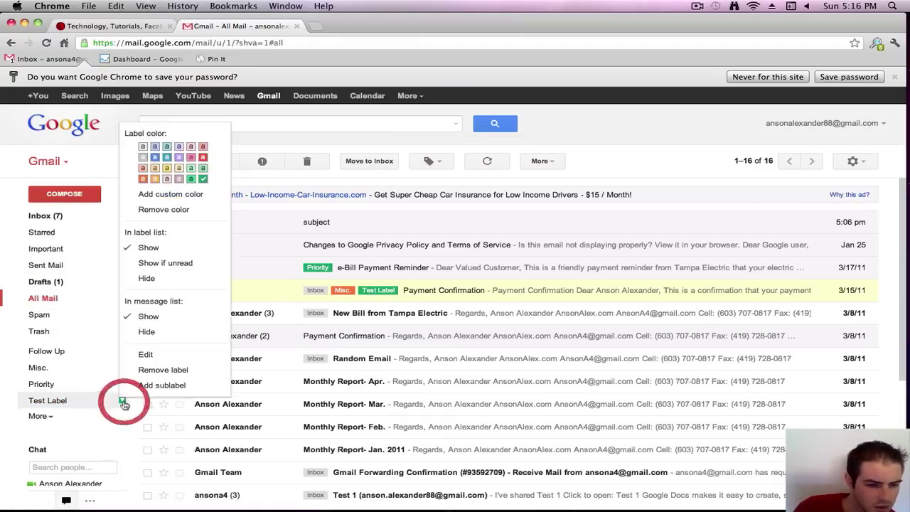
click(177, 177)
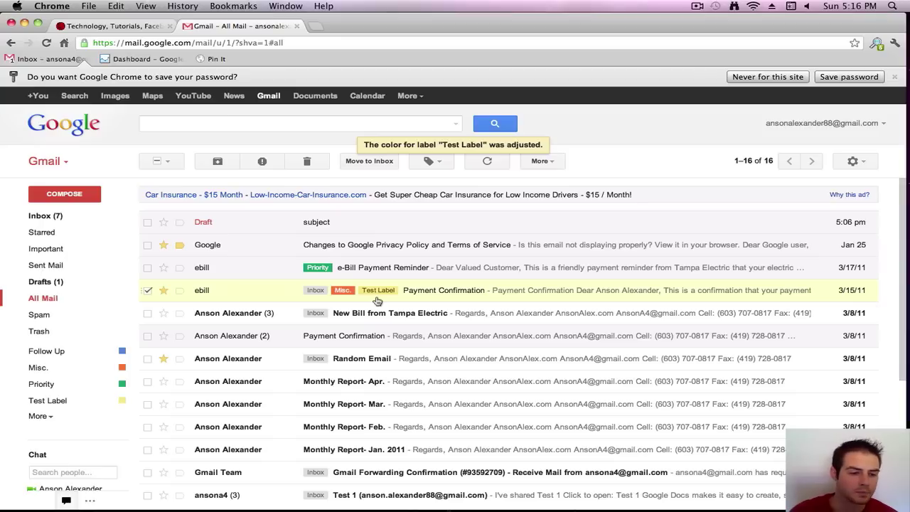
- Go back to the inbox, where Payment Confirmation shows pale-yellow Test Label and orange Misc
click(45, 216)
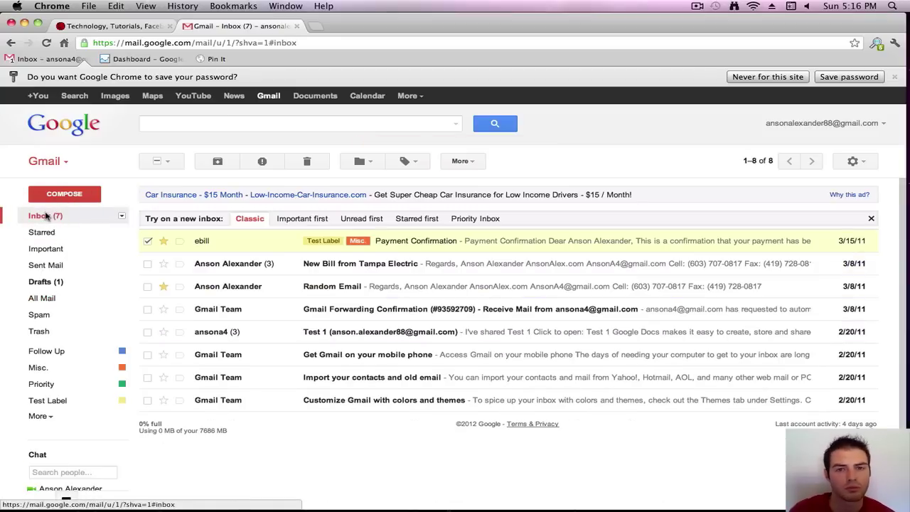